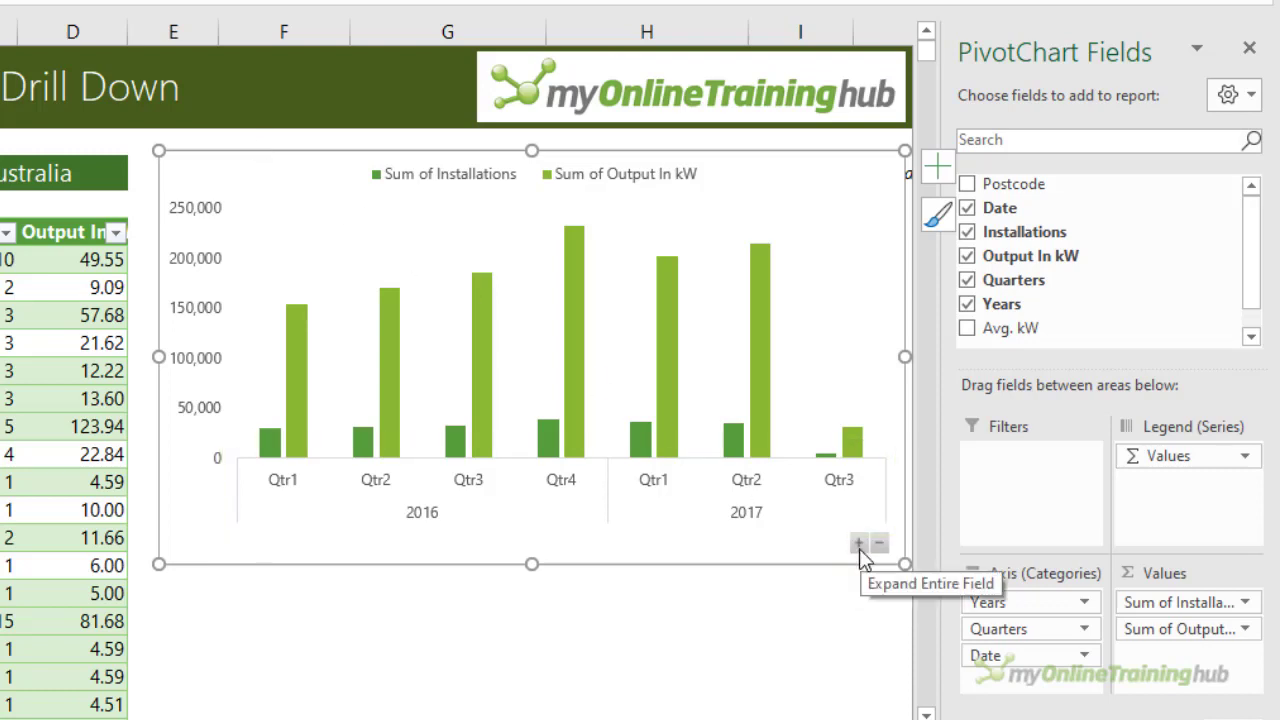
- Expand the entire axis field to months, collapse it up to years, and expand it back to quarters
click(859, 546)
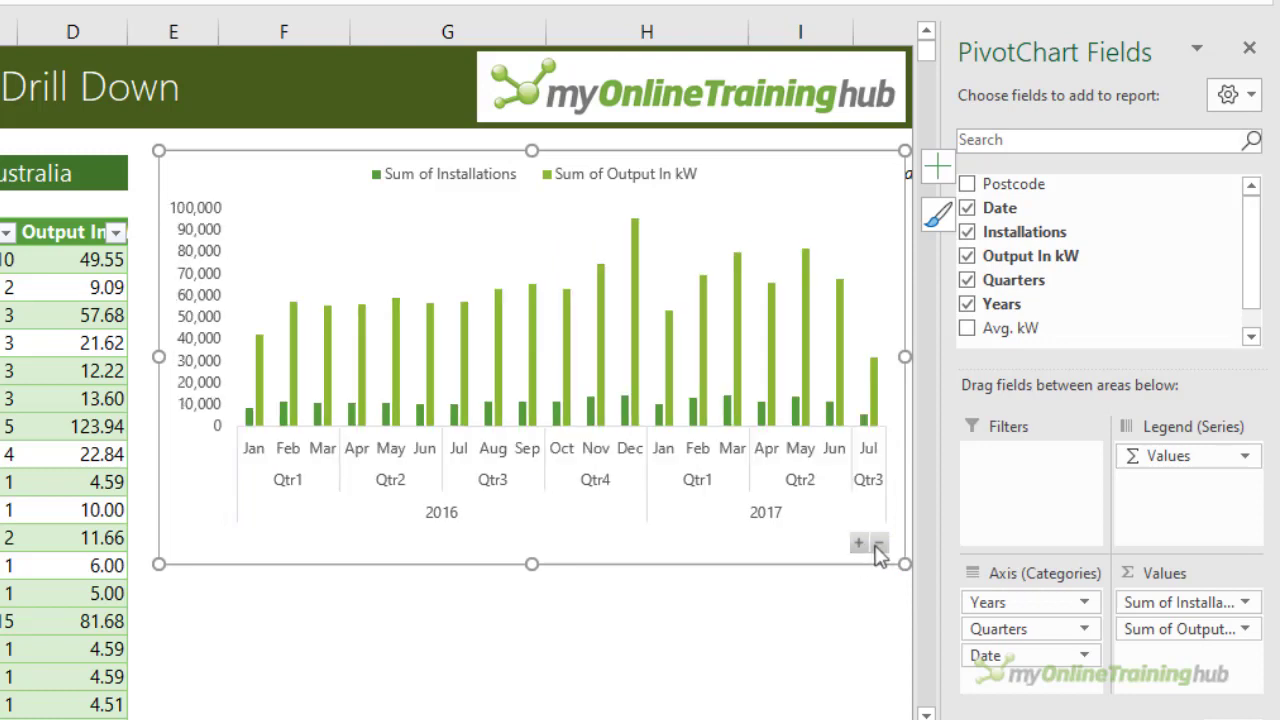
click(880, 543)
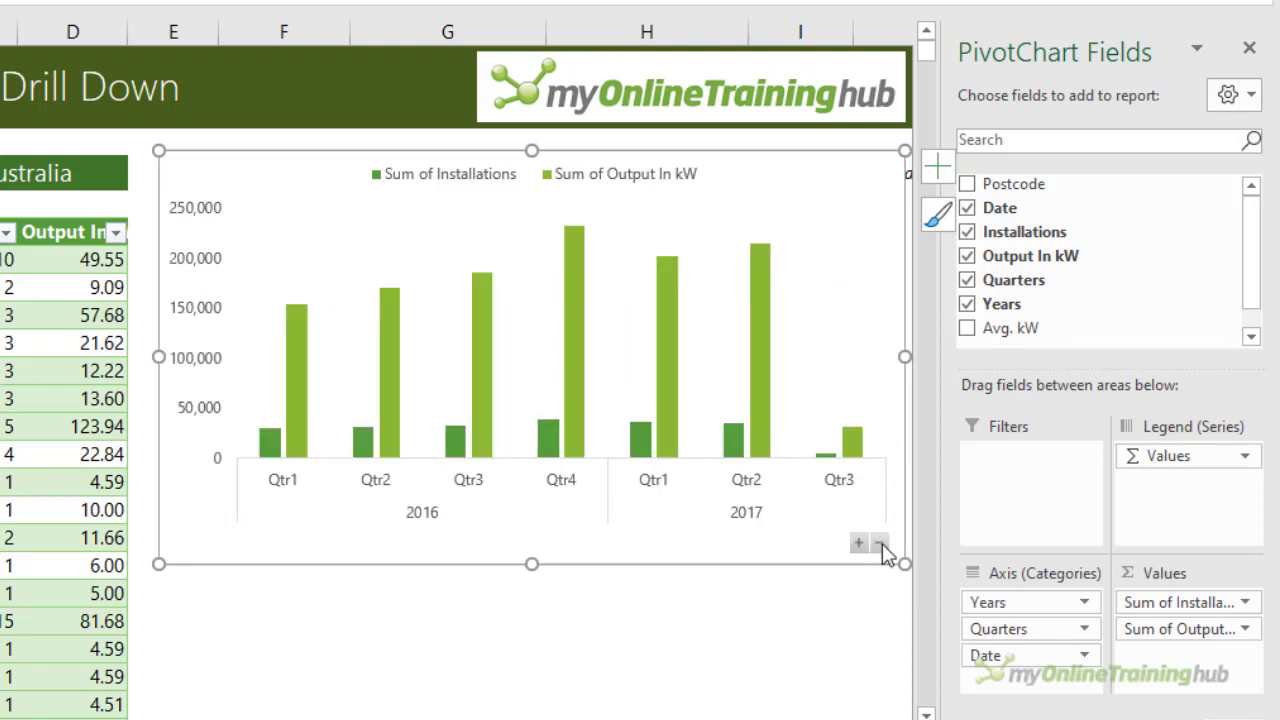
click(881, 544)
click(859, 545)
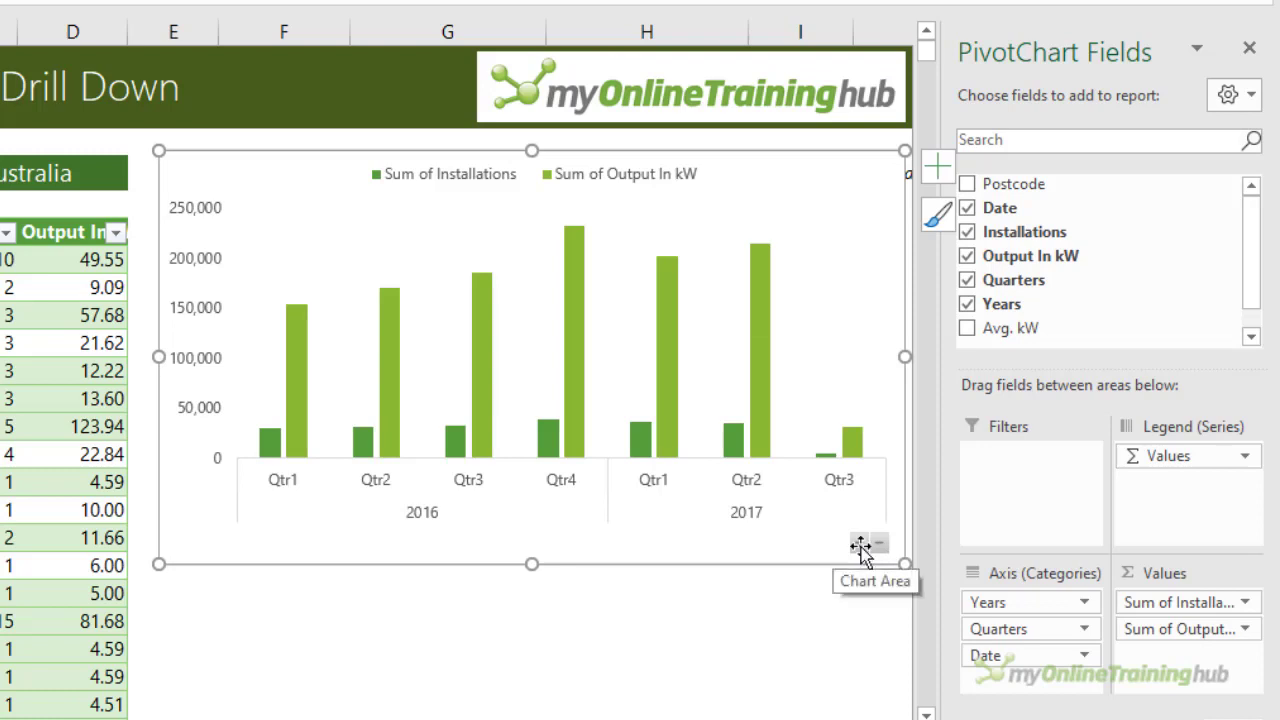
- Expand the quarters on the chart axis to months and collapse only Qtr2
double_click(462, 480)
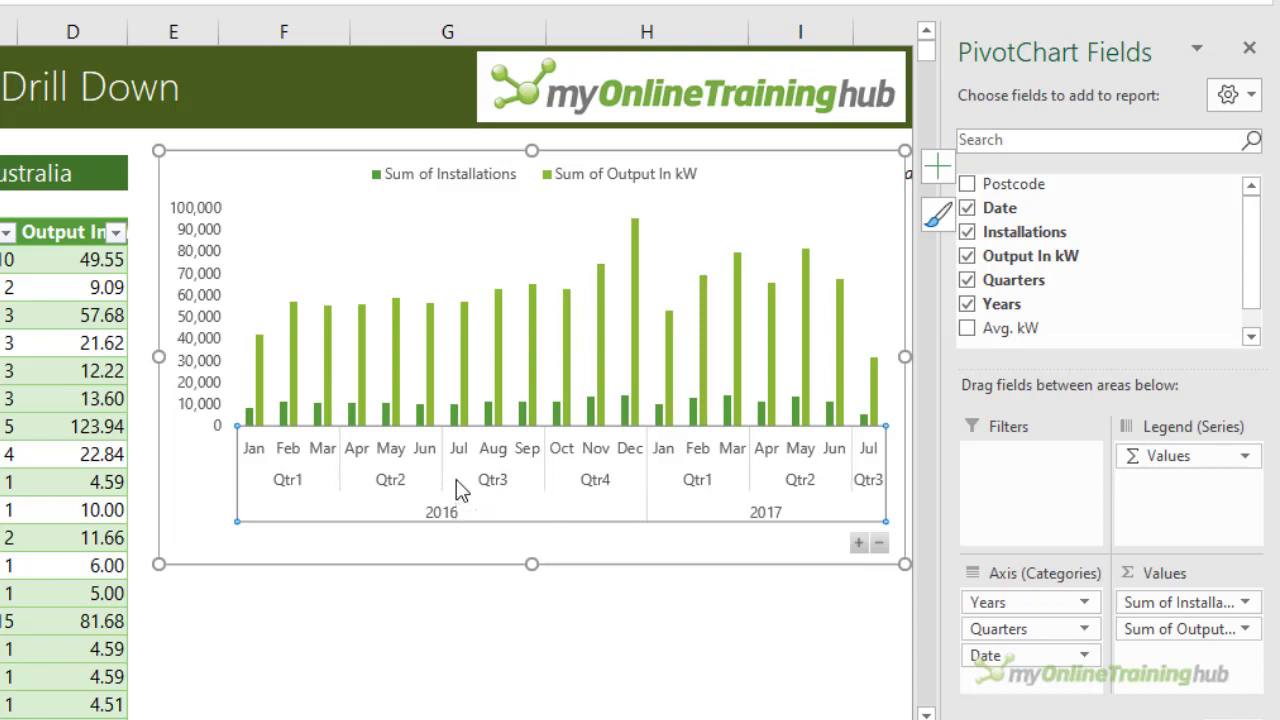
right_click(431, 458)
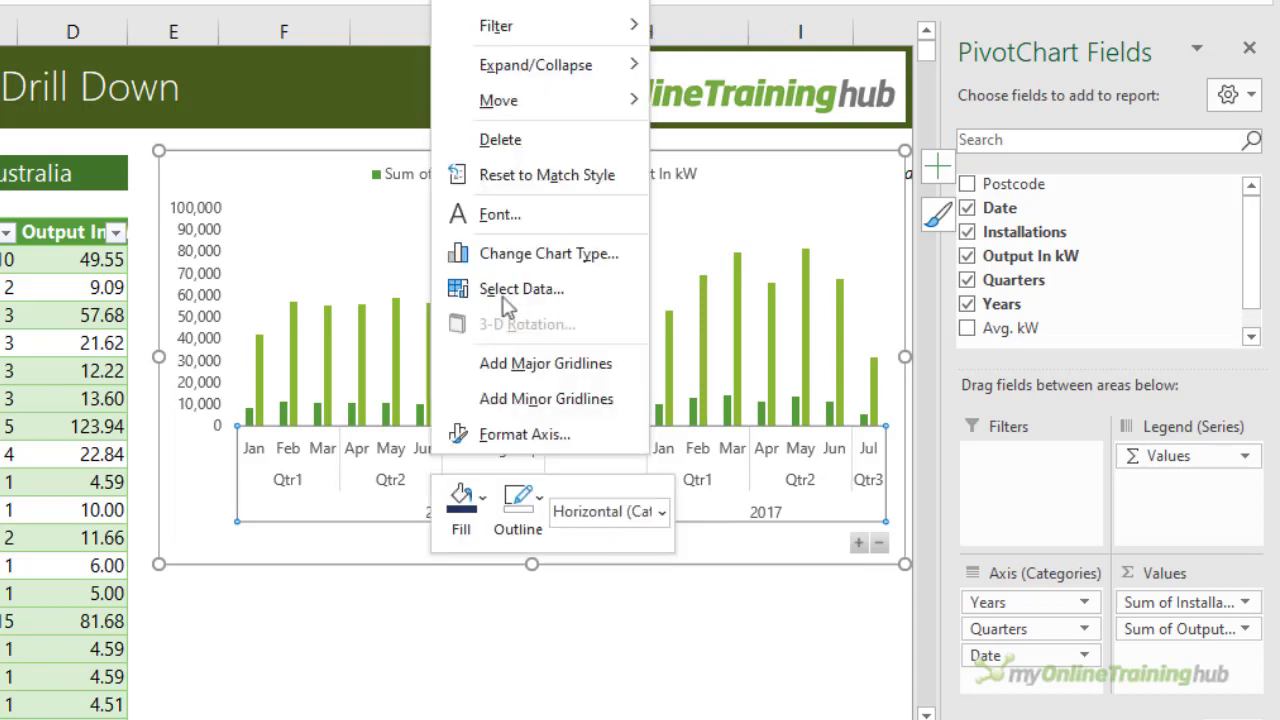
mouse_move(607, 88)
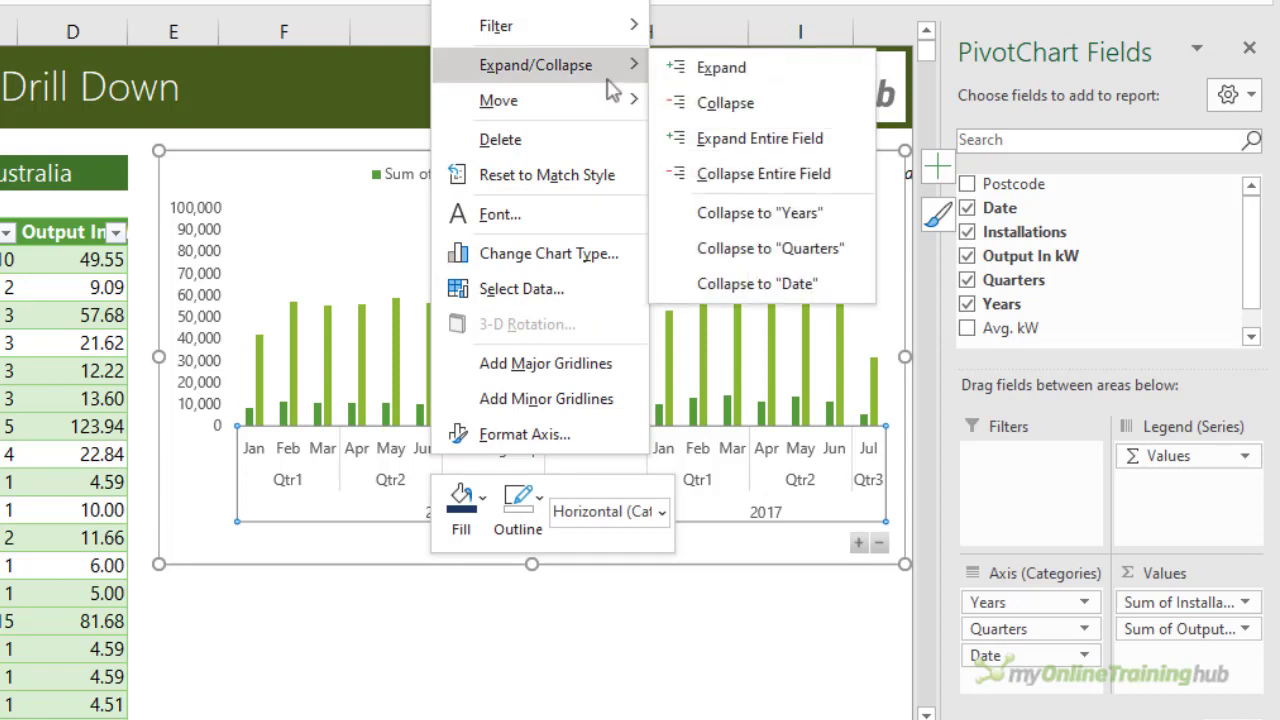
click(818, 105)
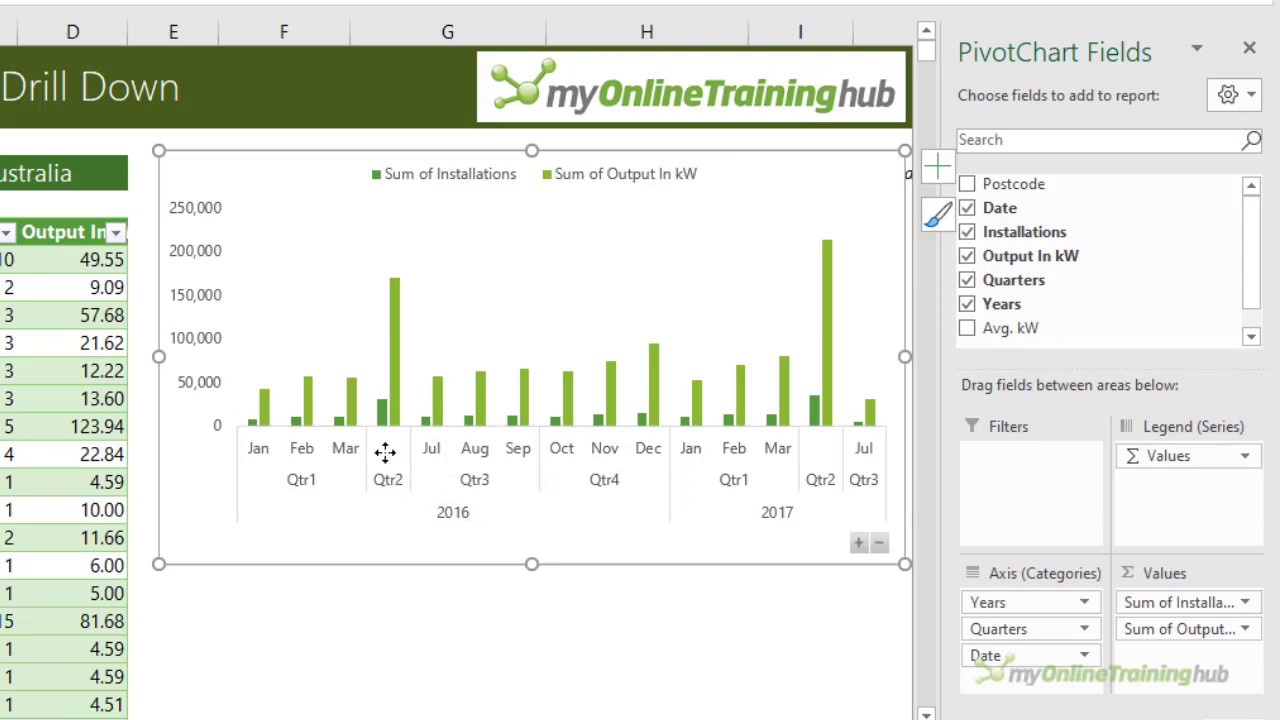
- Collapse the entire field on the chart axis back to quarters
right_click(460, 481)
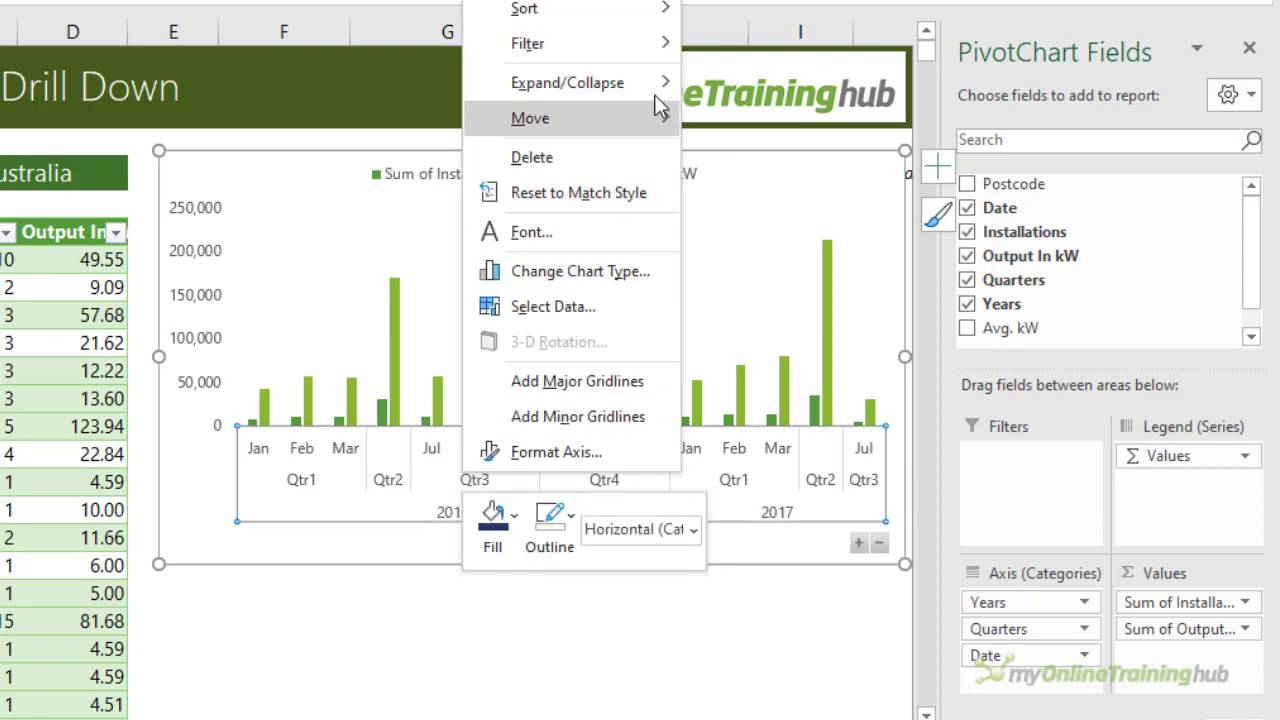
mouse_move(660, 106)
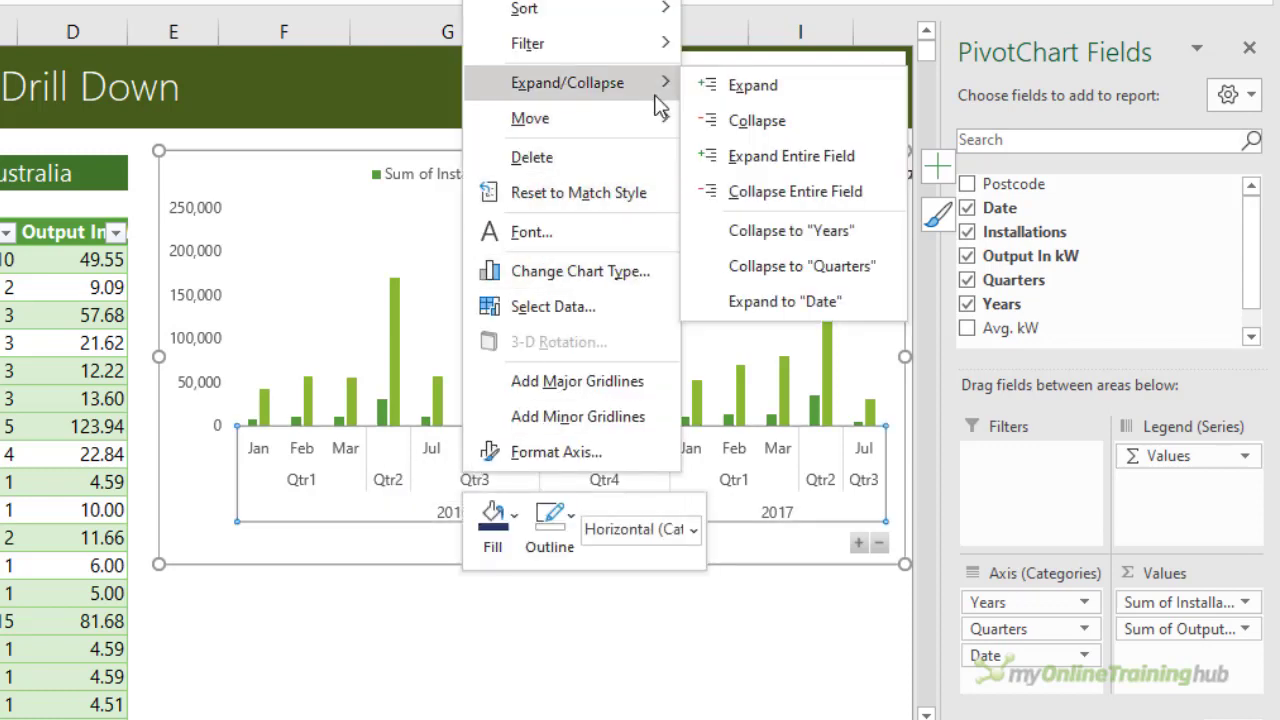
click(835, 192)
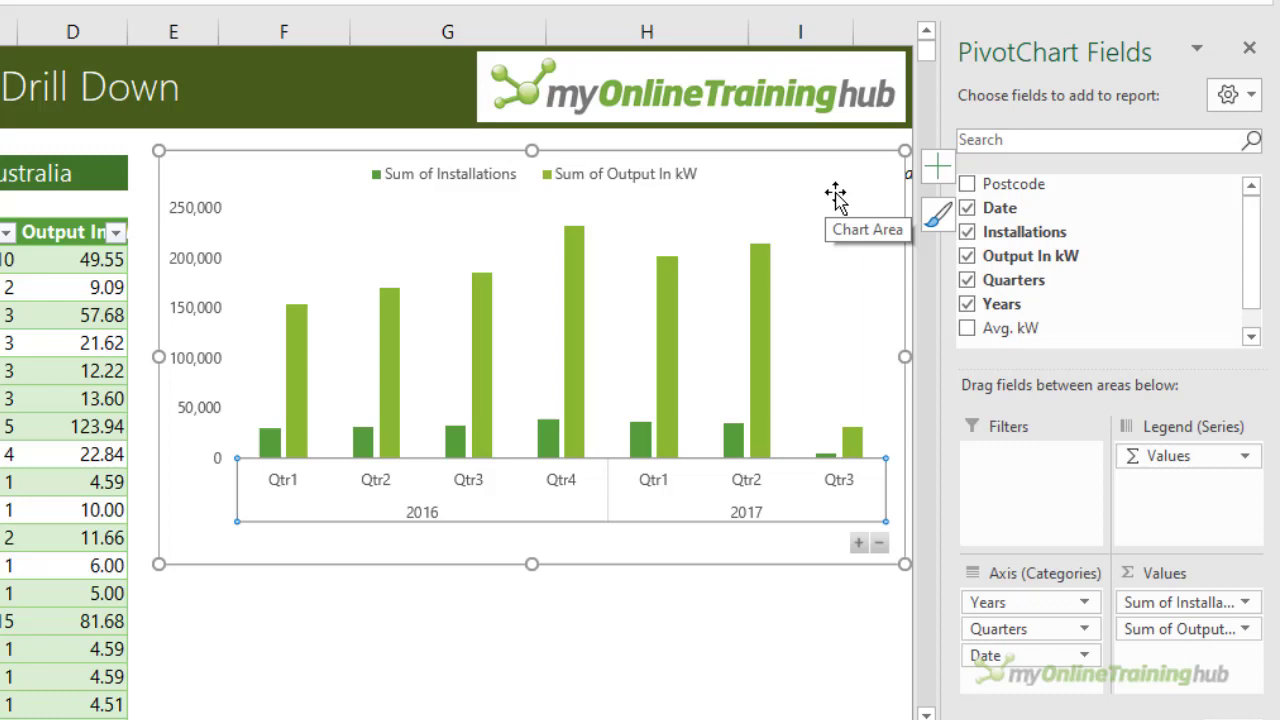
- Expand the entire axis field to months and collapse it by two levels to years
click(858, 545)
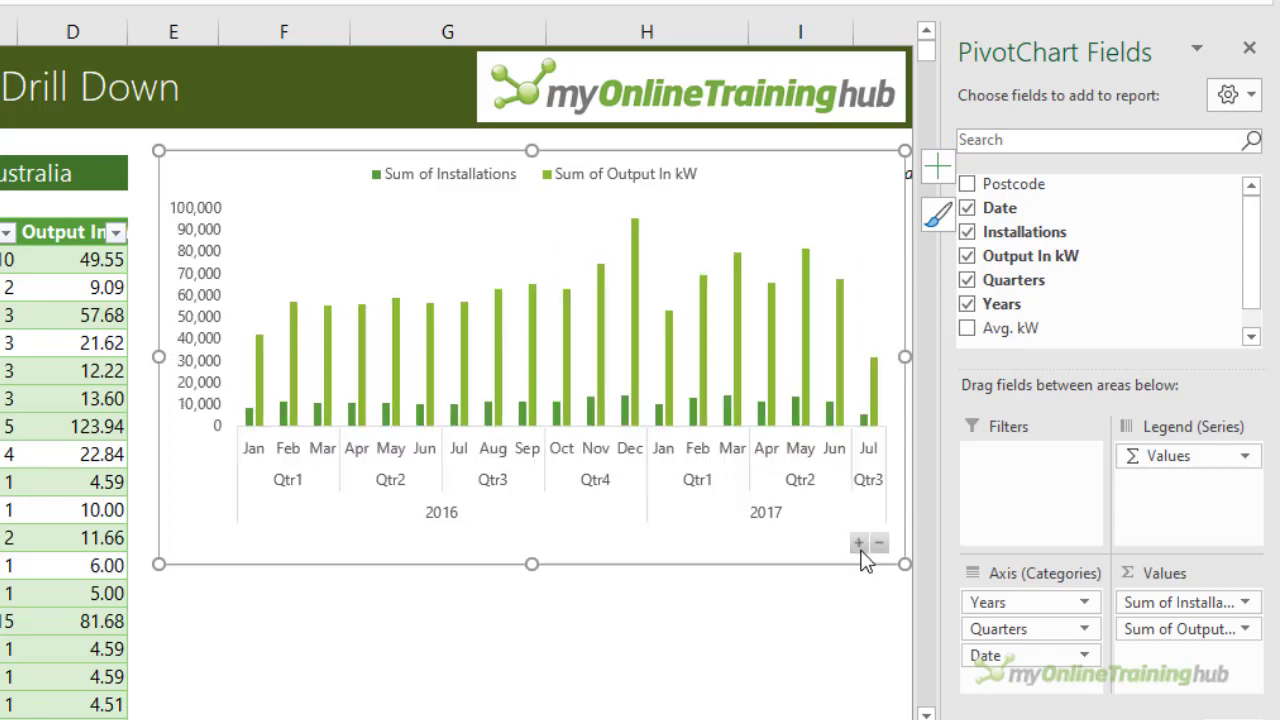
click(879, 544)
click(879, 544)
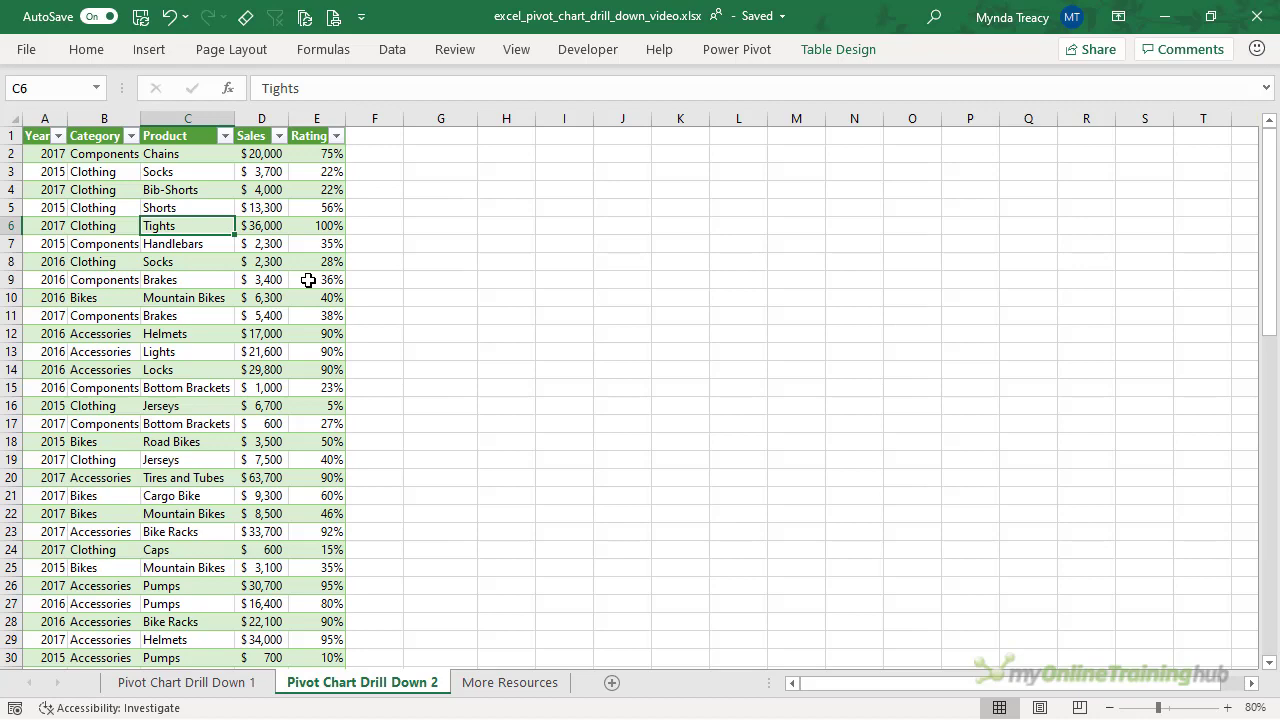
- Insert a PivotChart based on Table2, placed at cell G1 of the existing Pivot Chart Drill Down 2 worksheet
click(142, 54)
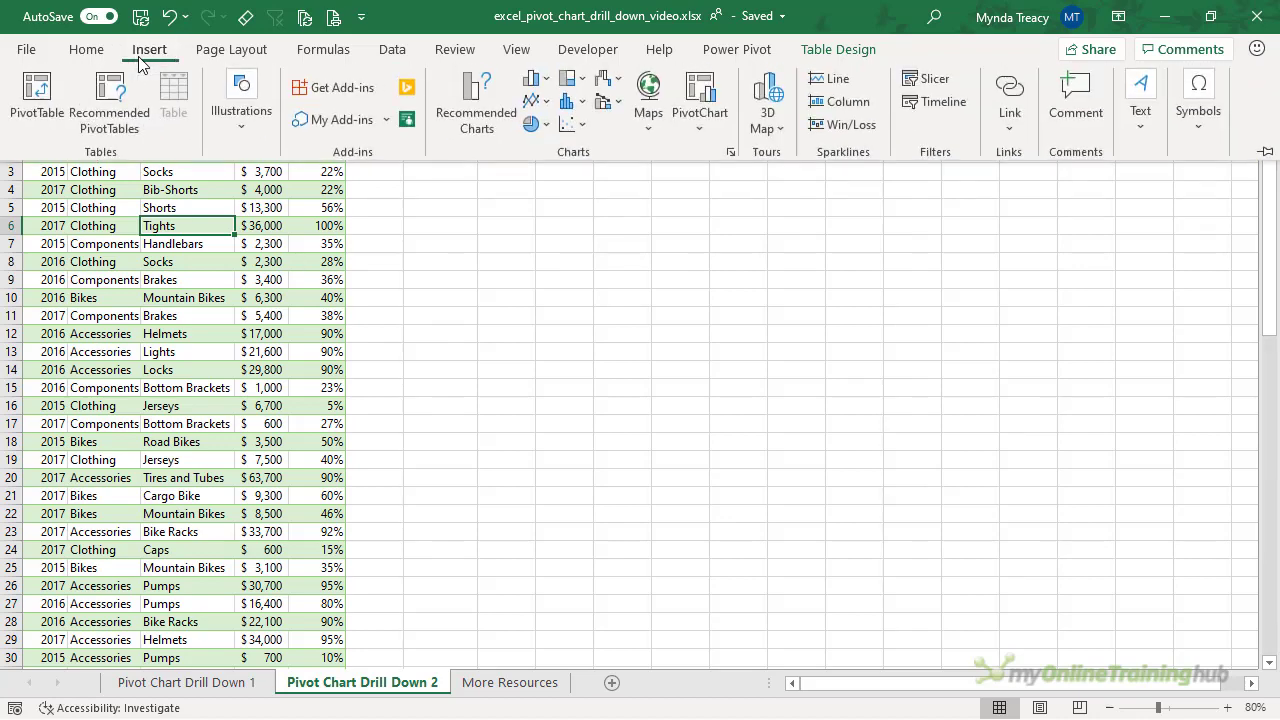
click(716, 105)
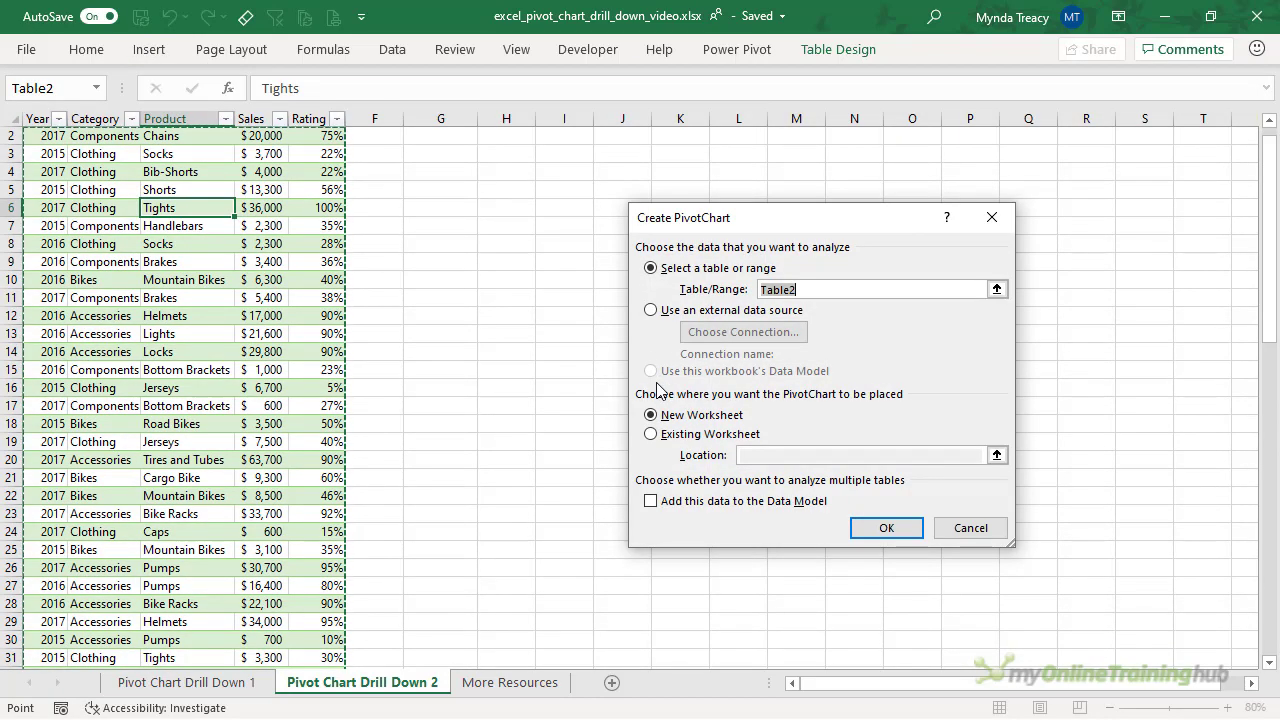
click(677, 437)
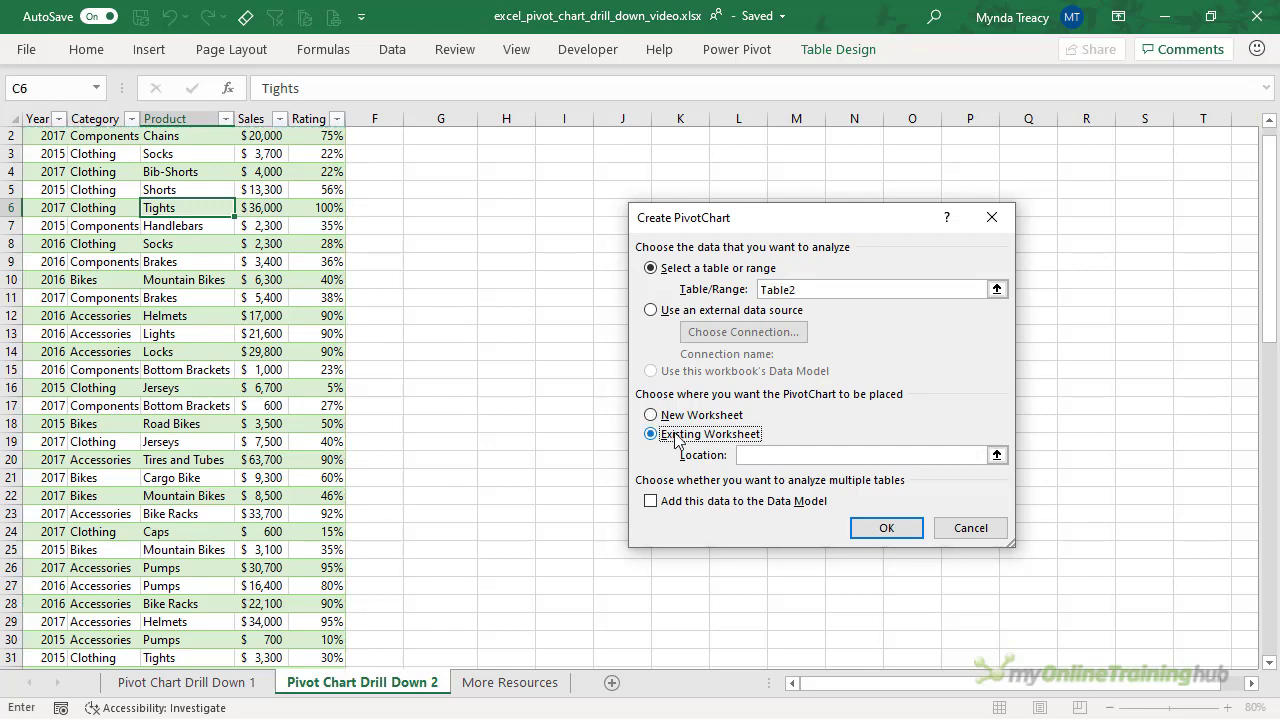
scroll(606, 346, up, 1)
click(436, 137)
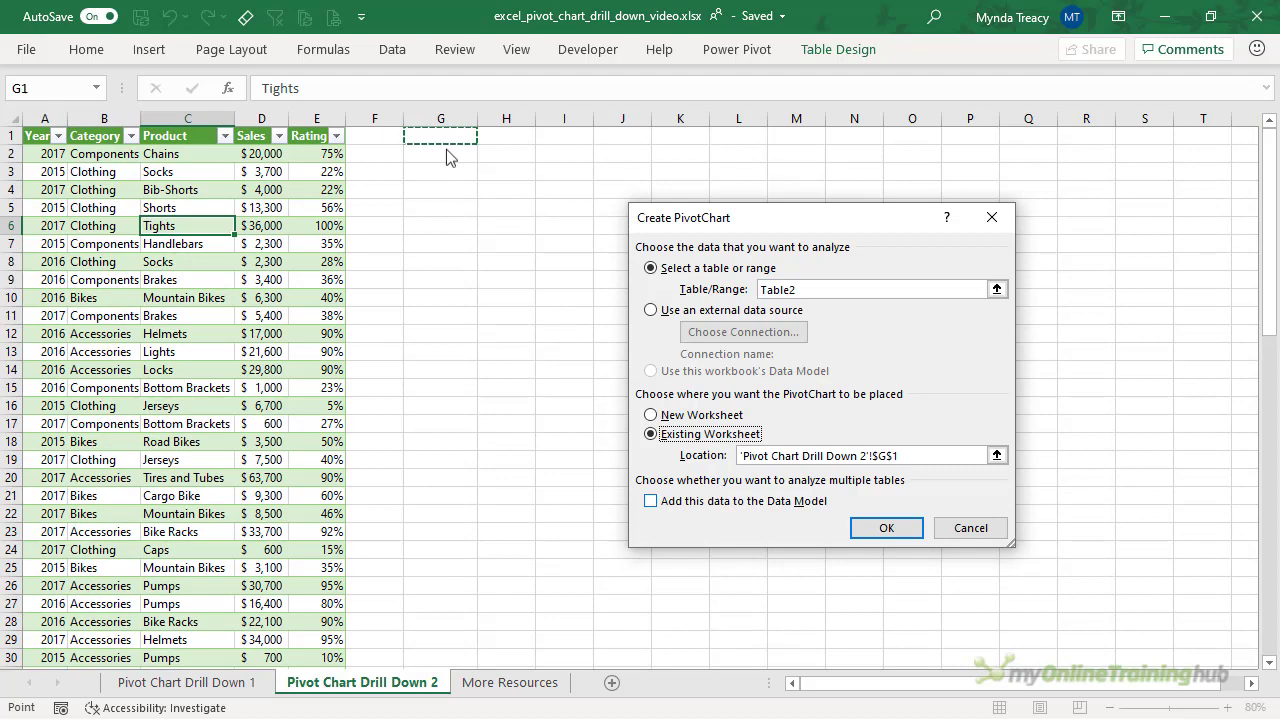
click(886, 528)
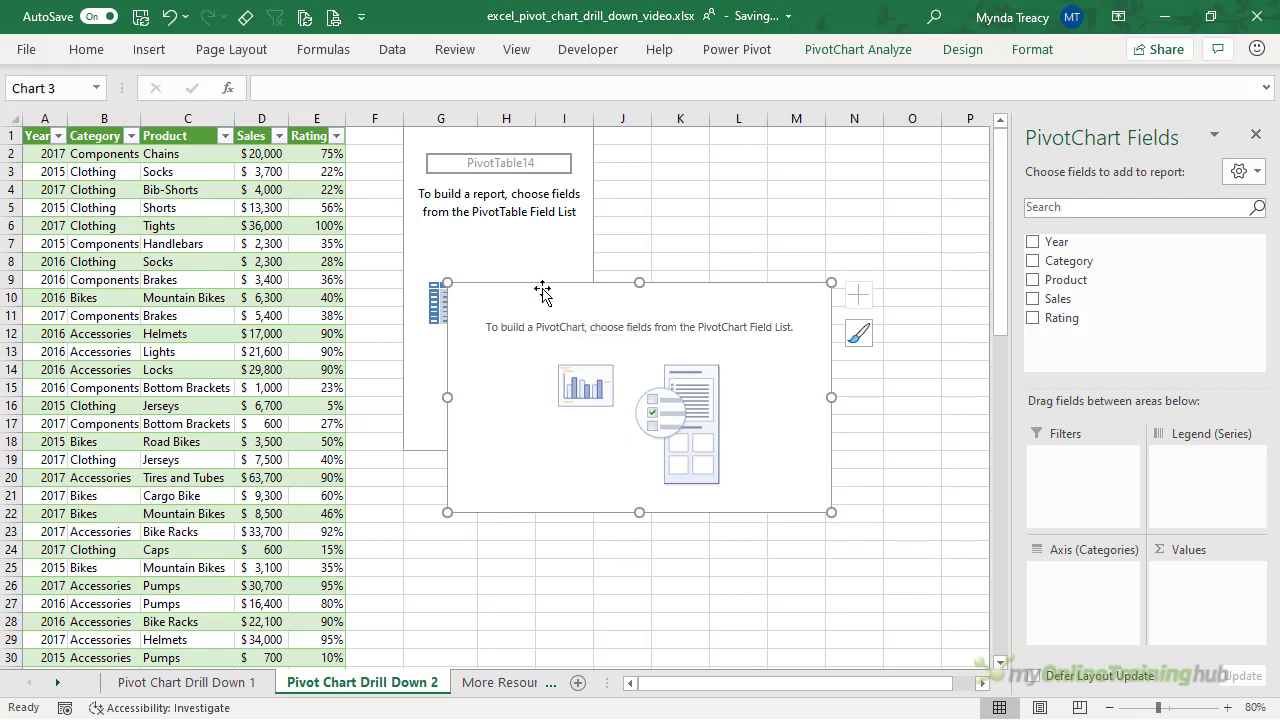
- Move the empty PivotChart closer to the data table and add Category and Product as axis fields and Sales as values
drag(542, 290, 463, 300)
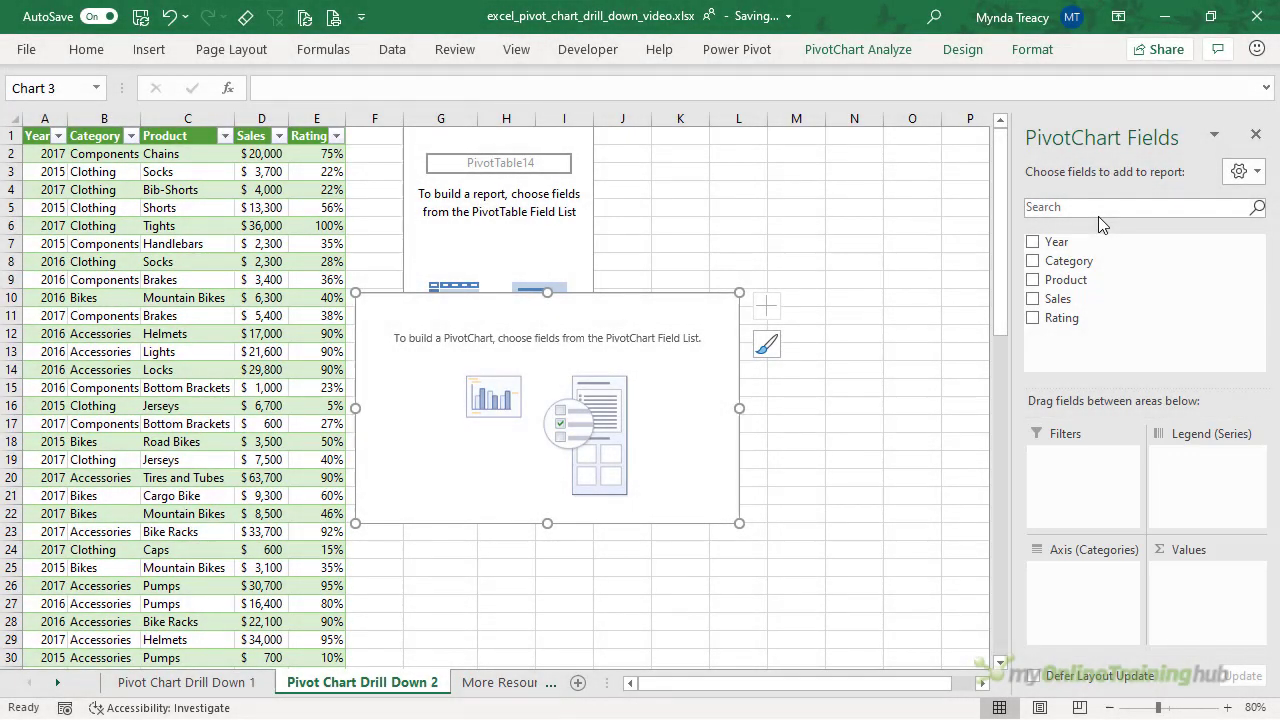
click(1033, 262)
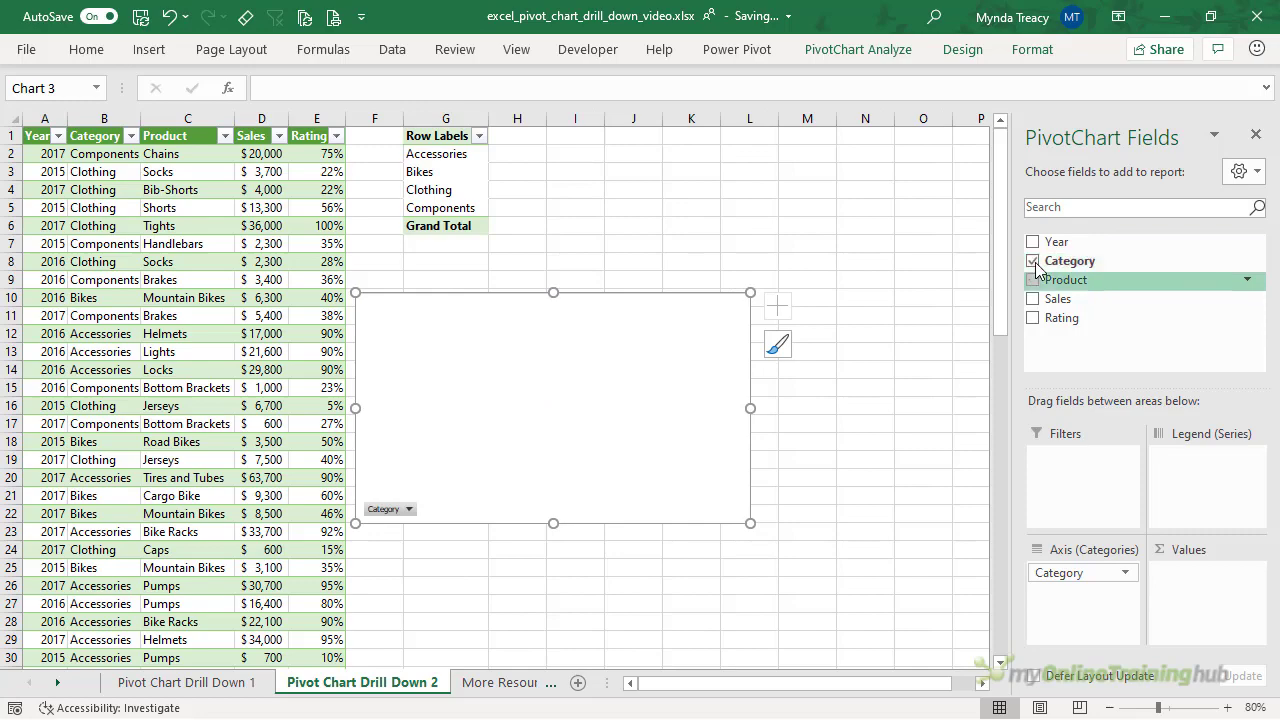
click(1034, 298)
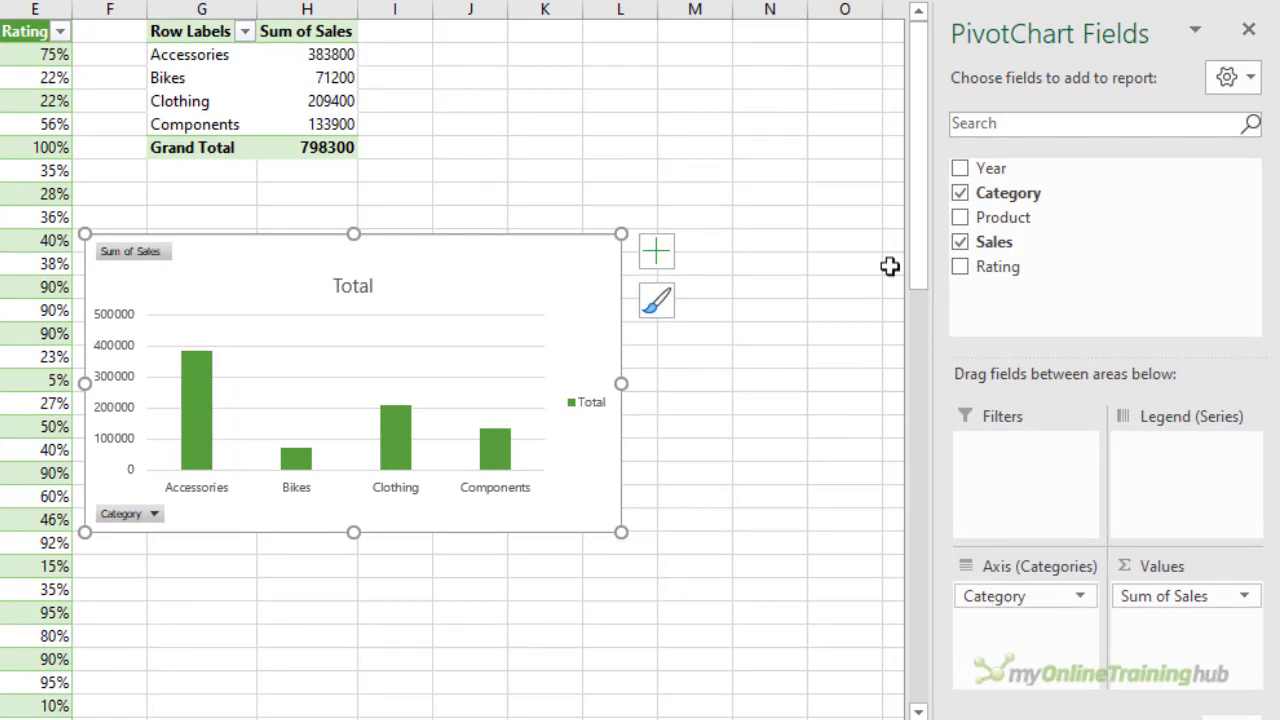
click(959, 217)
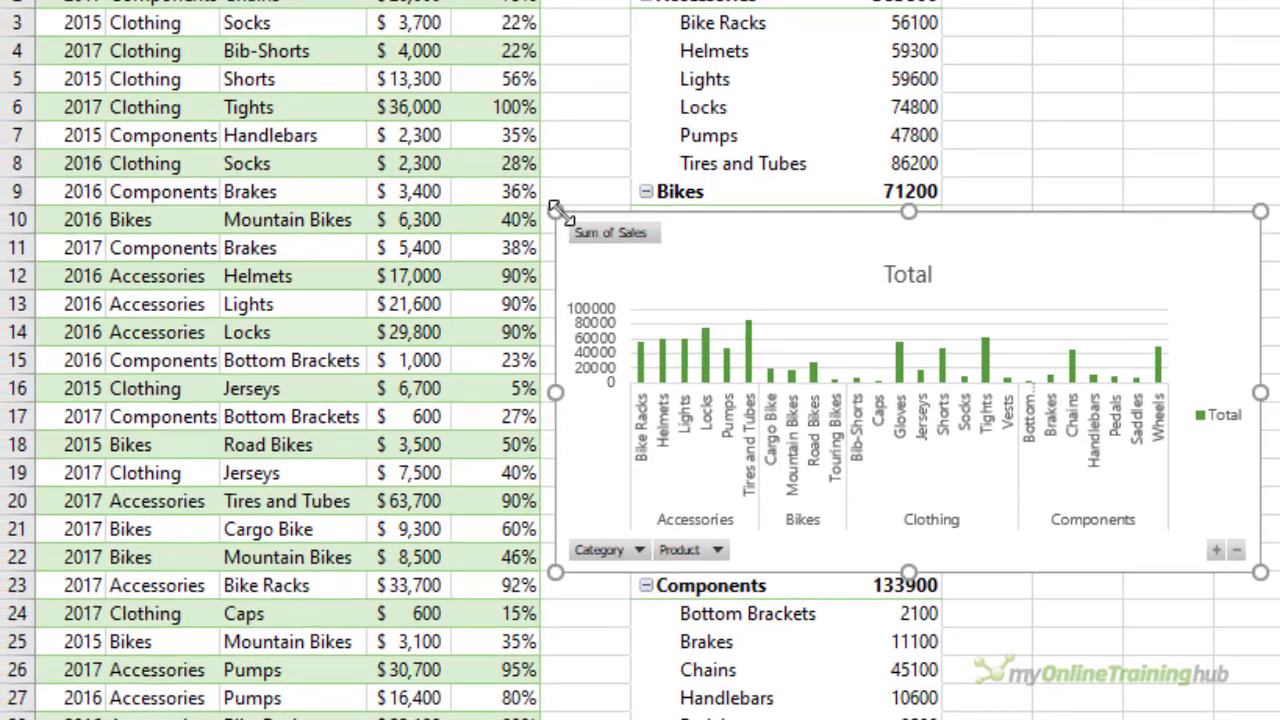
- Enlarge the PivotChart and hide its axis field buttons and value field buttons
drag(232, 92, 187, 73)
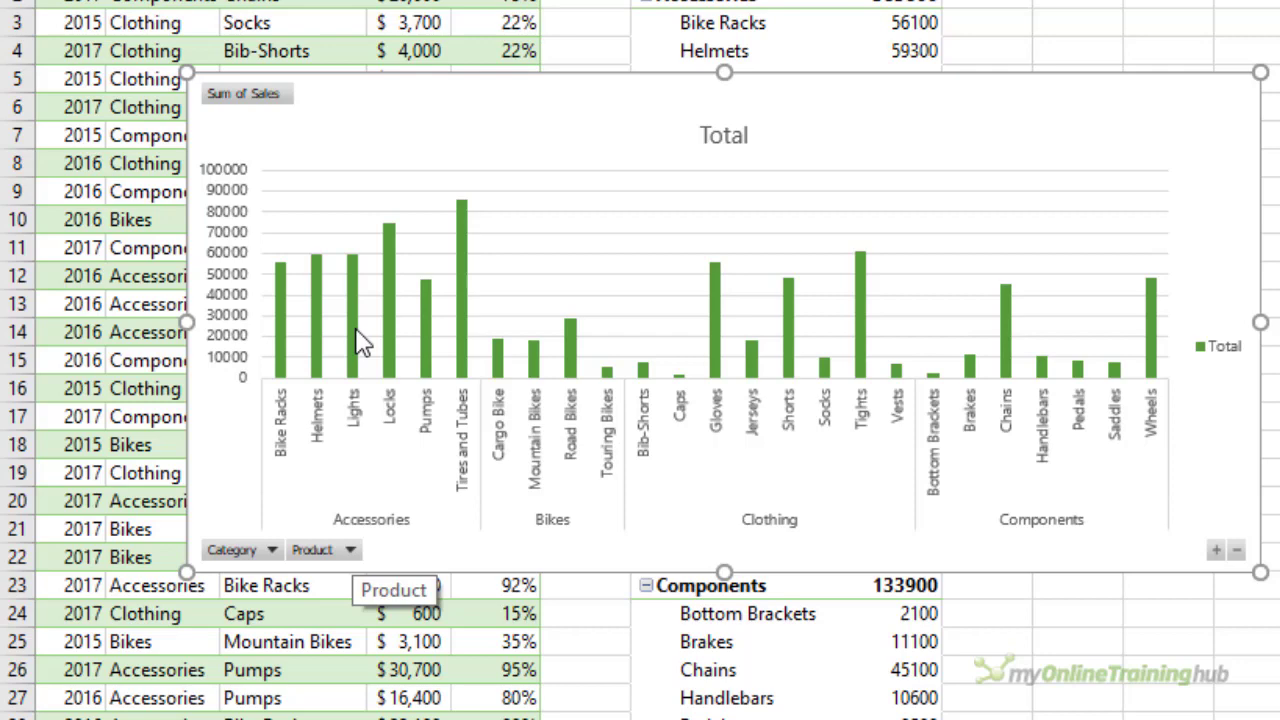
right_click(316, 558)
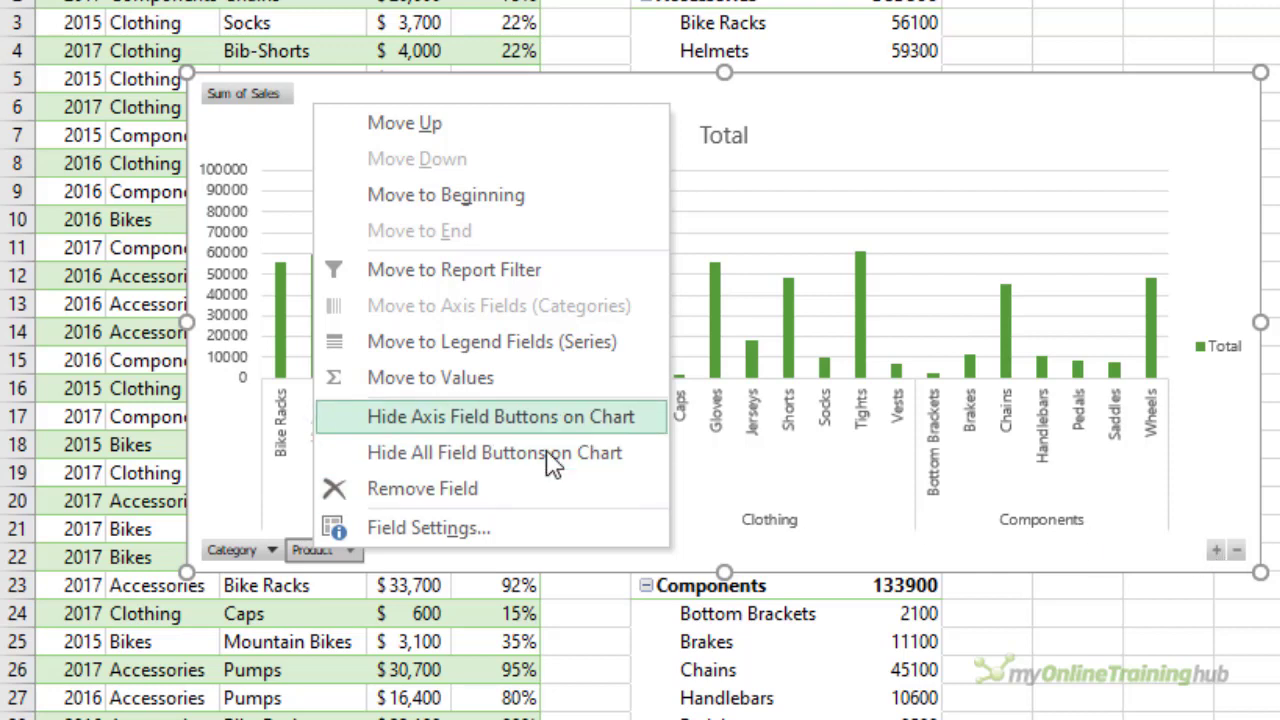
click(474, 420)
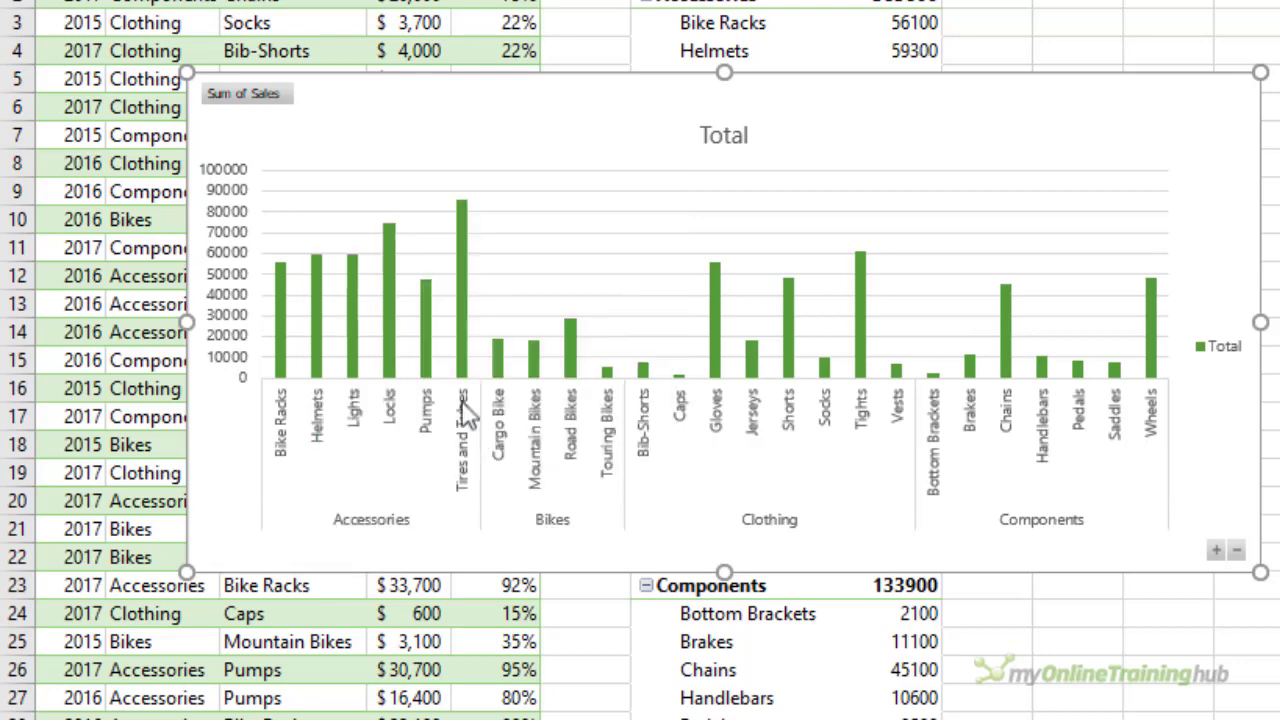
right_click(265, 104)
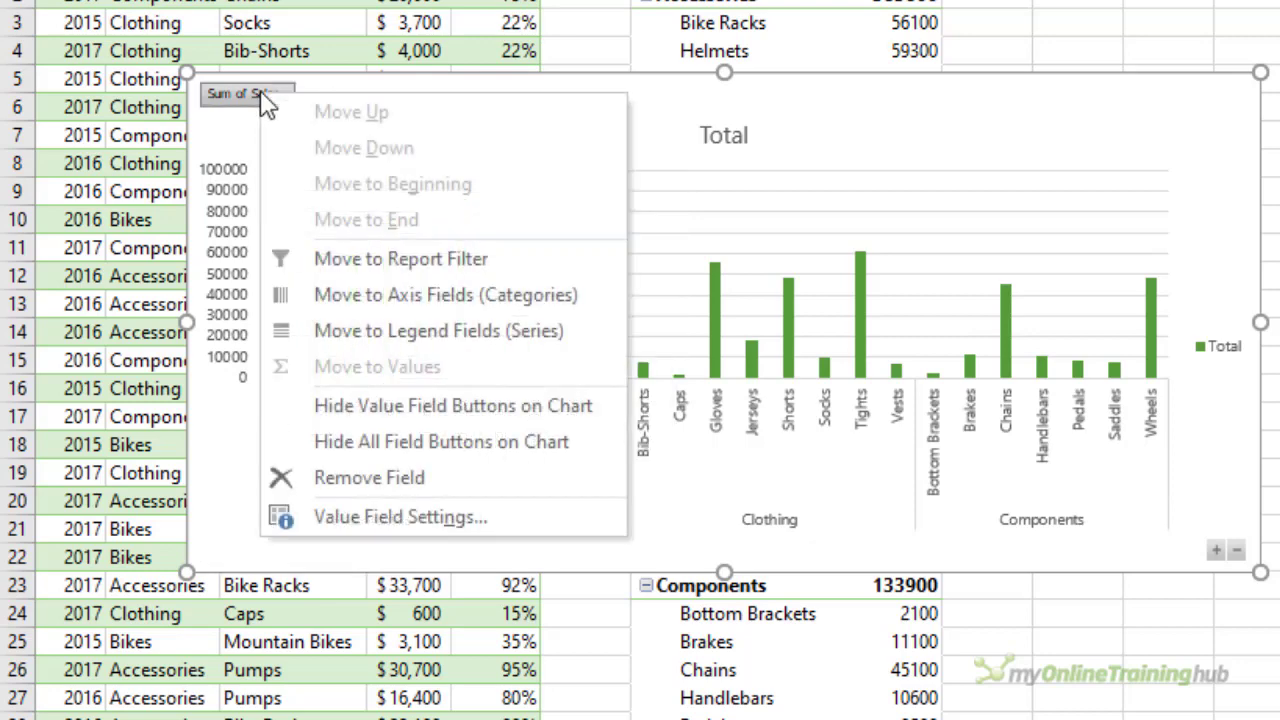
click(423, 410)
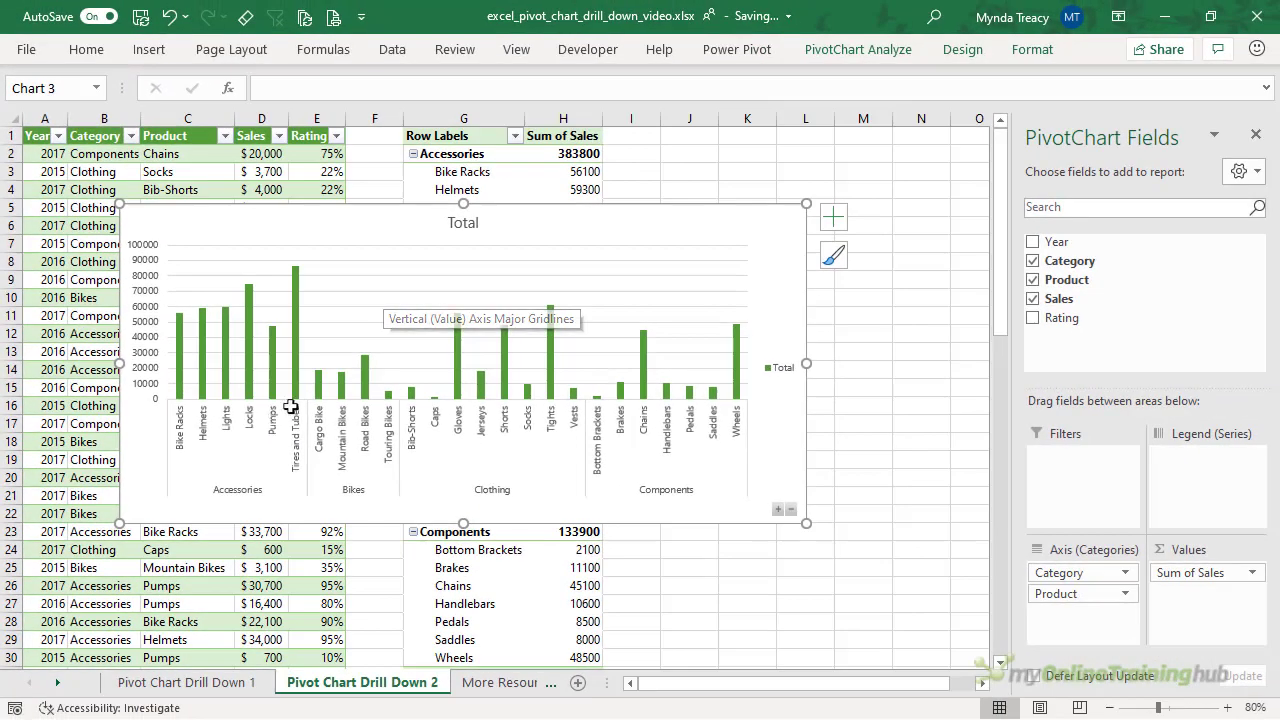
- Examine the display options for the PivotChart's field buttons, including the expand/collapse entire field buttons
click(844, 55)
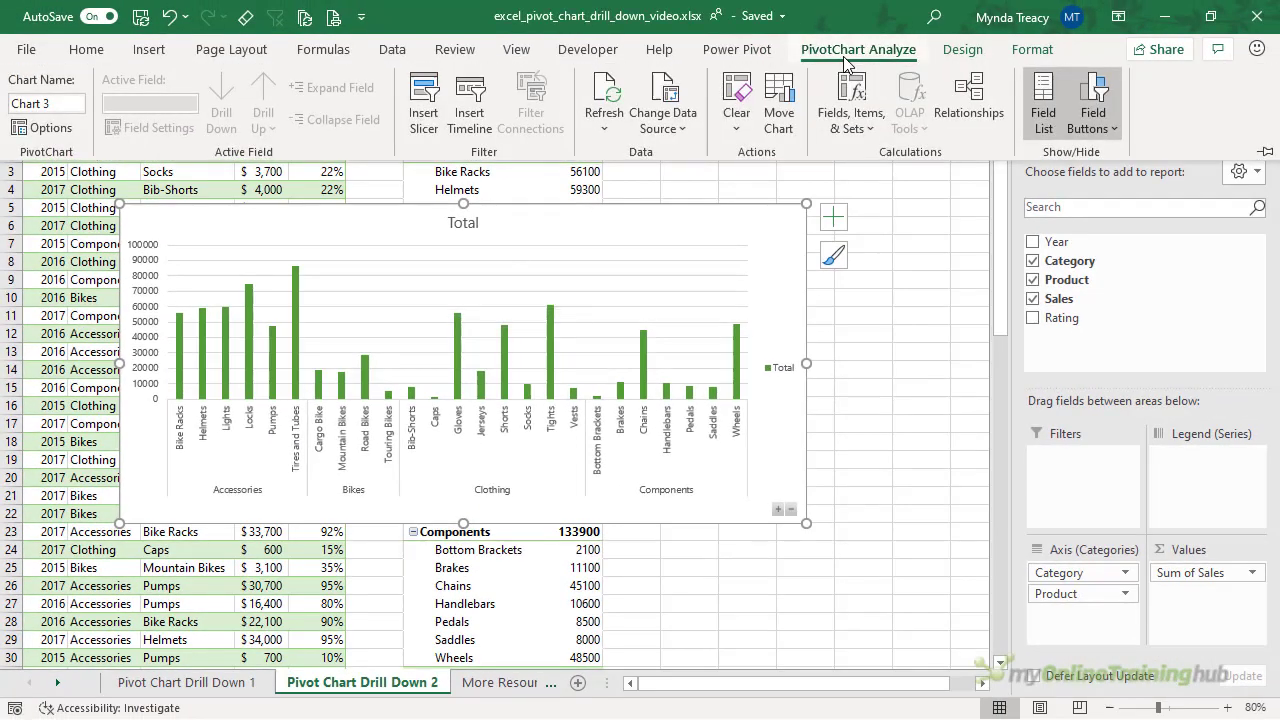
click(1095, 138)
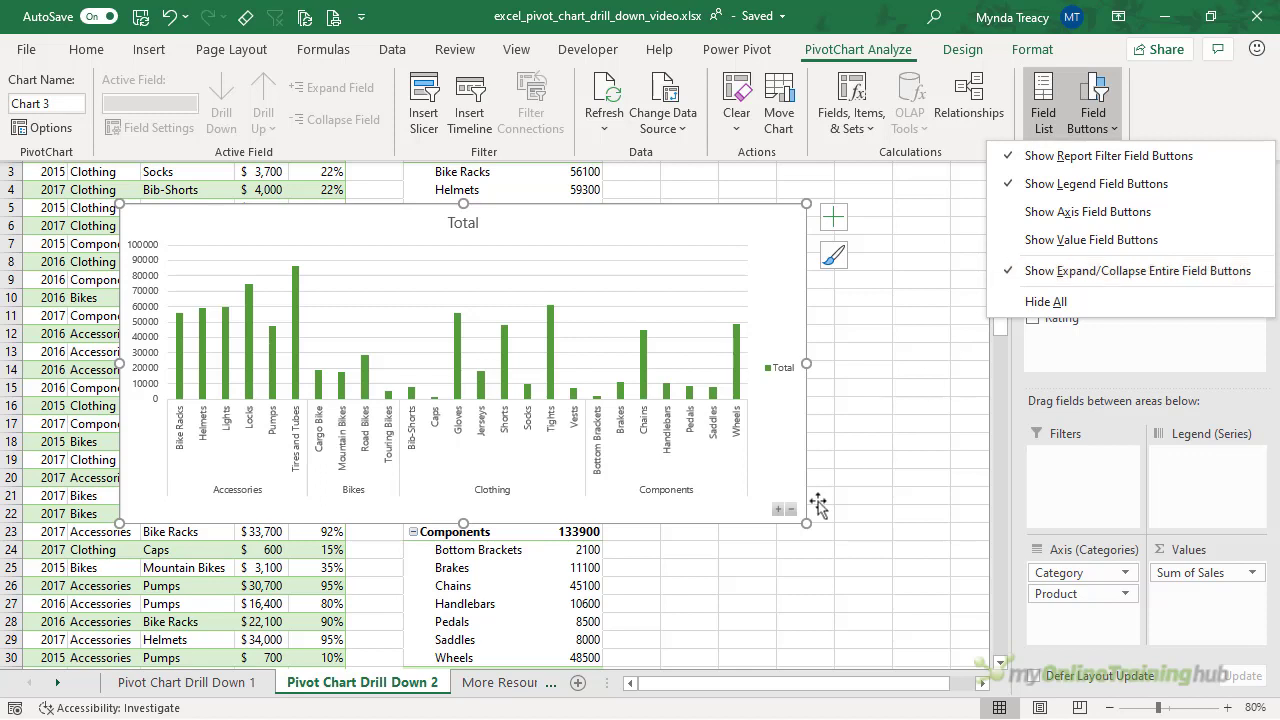
click(735, 218)
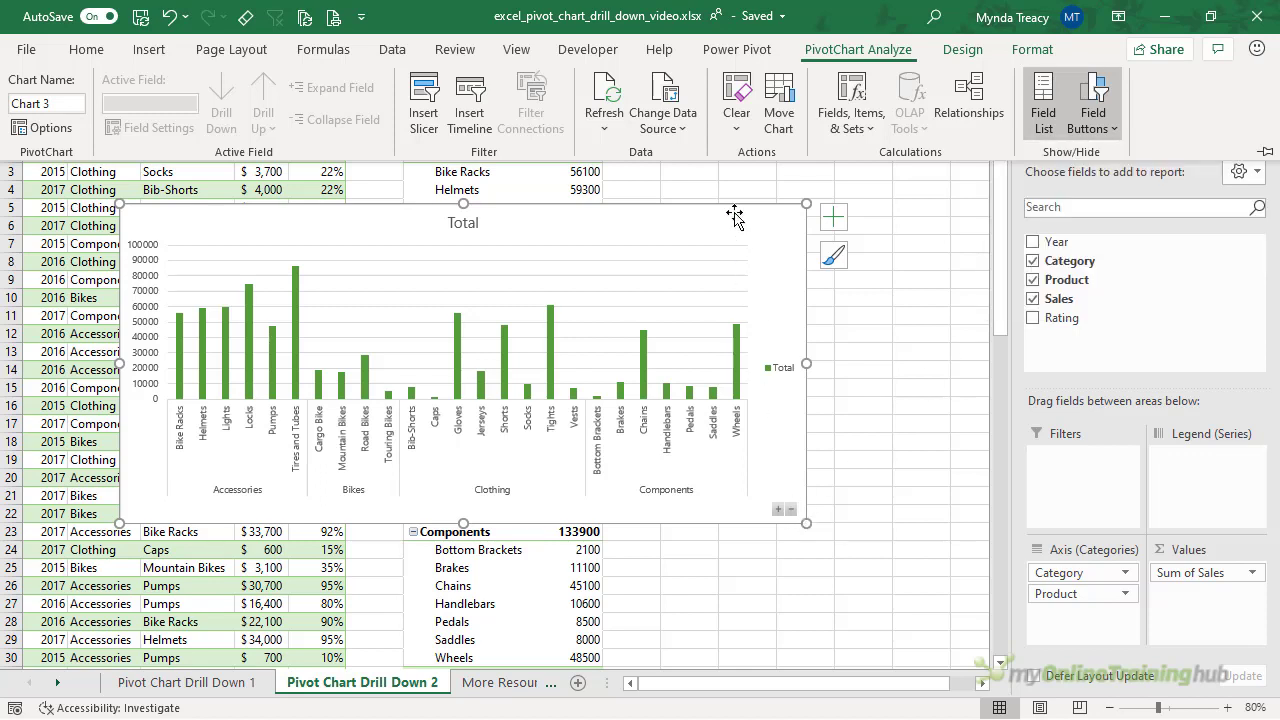
- Change the PivotChart to a Clustered Bar chart and resize it to be taller and narrower
click(960, 49)
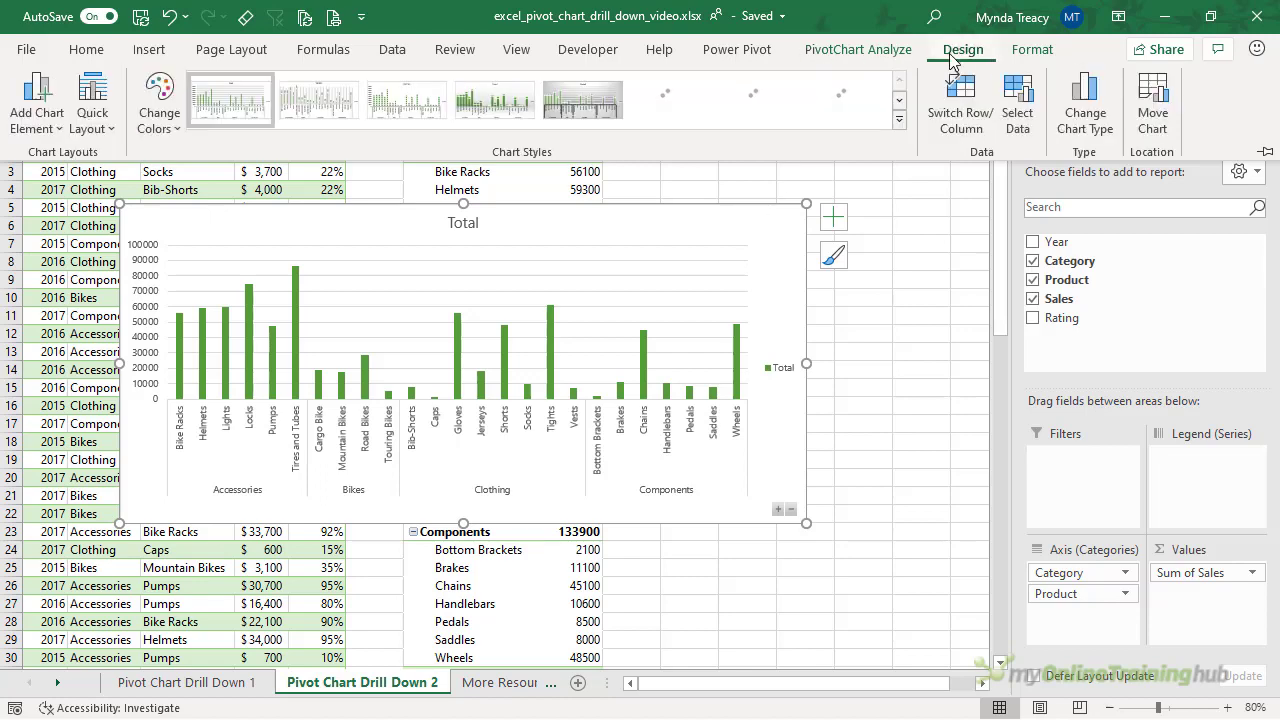
click(1078, 96)
click(405, 265)
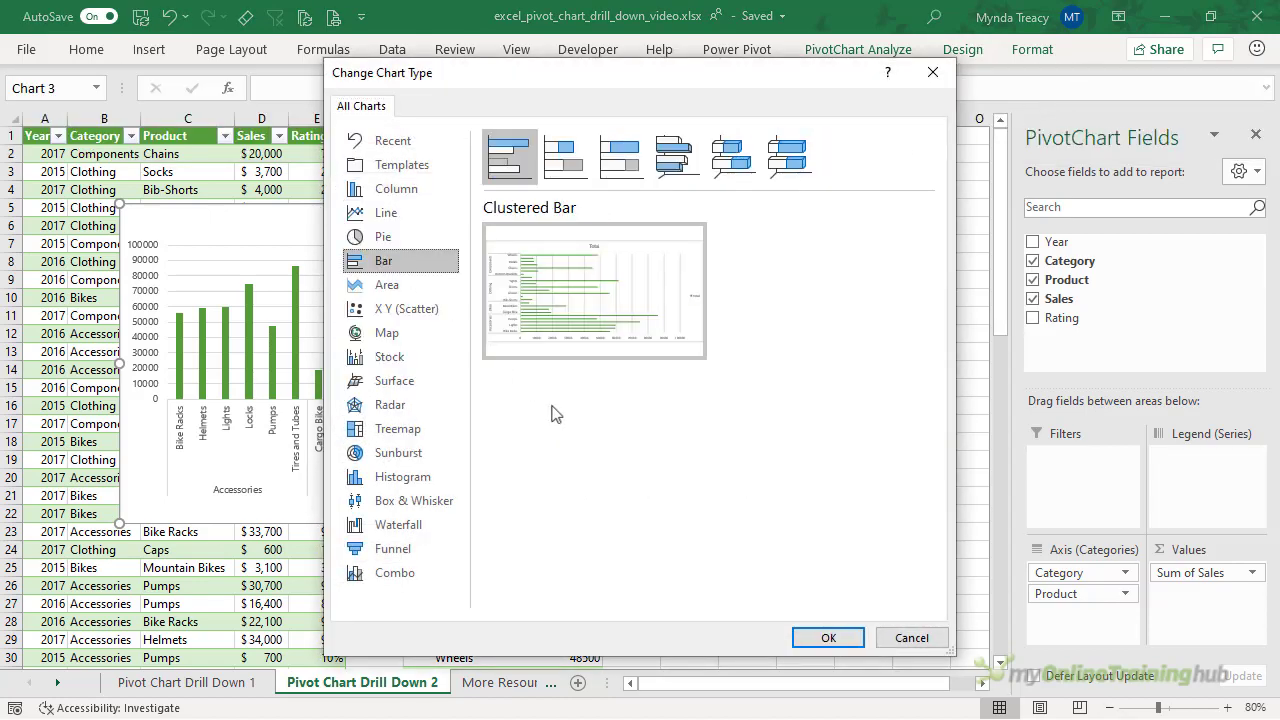
click(826, 637)
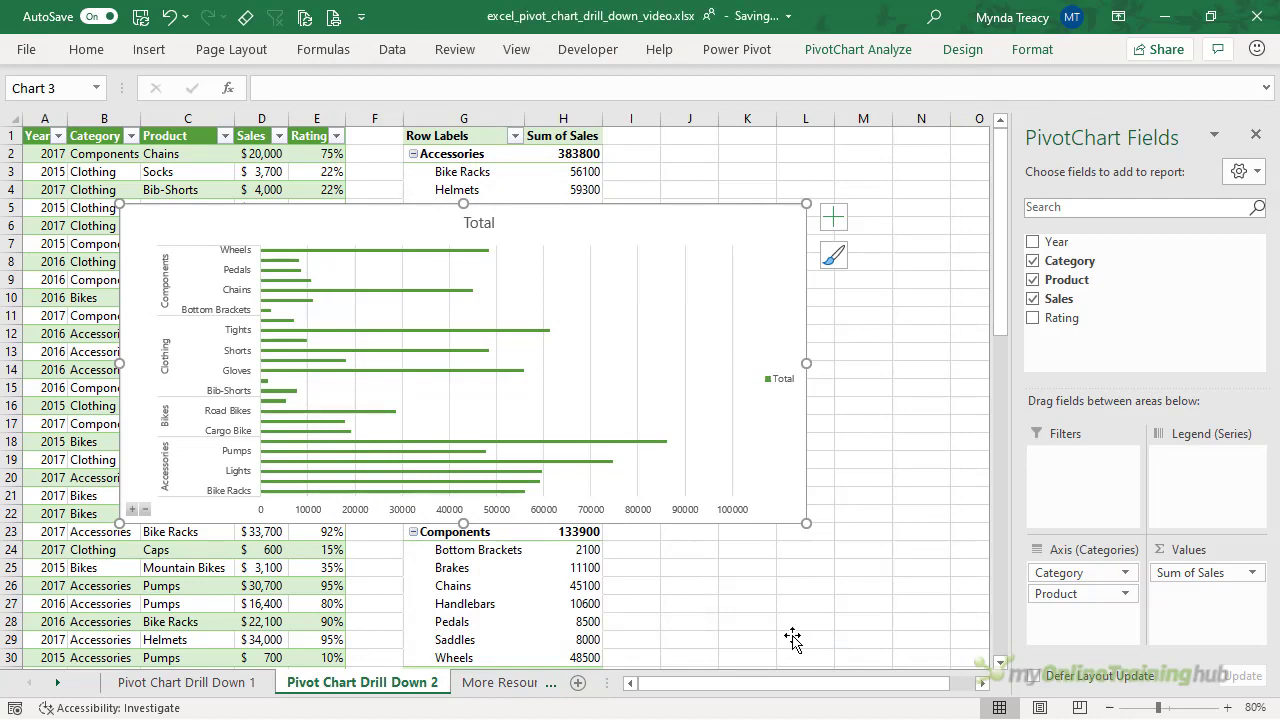
drag(463, 537, 460, 663)
drag(122, 203, 335, 131)
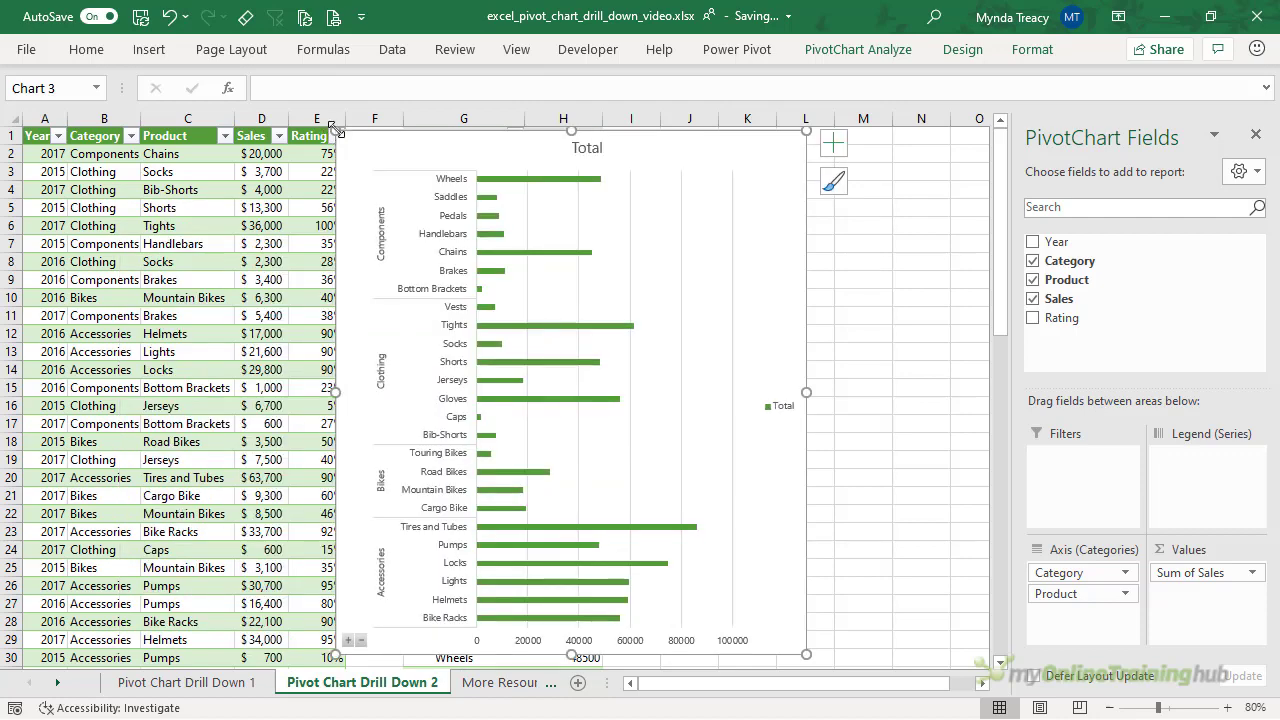
- Remove the chart title, gridlines and legend from the PivotChart
click(833, 143)
click(881, 207)
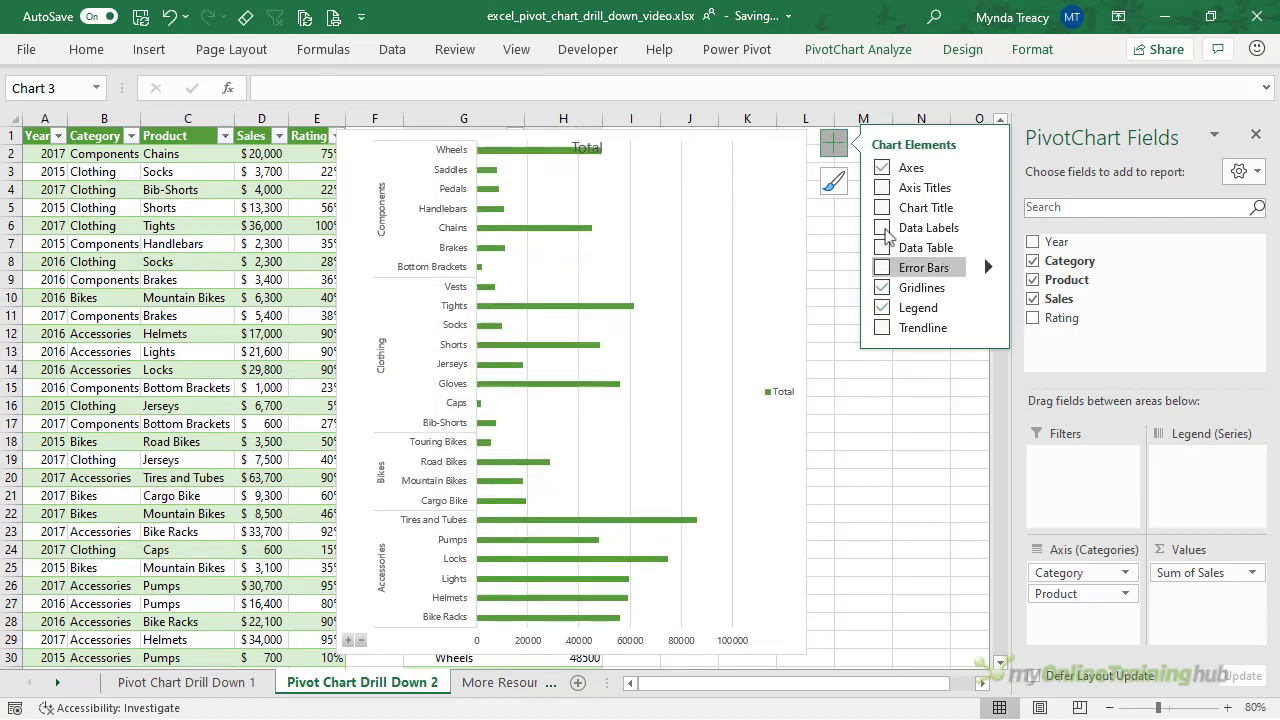
click(881, 287)
click(882, 309)
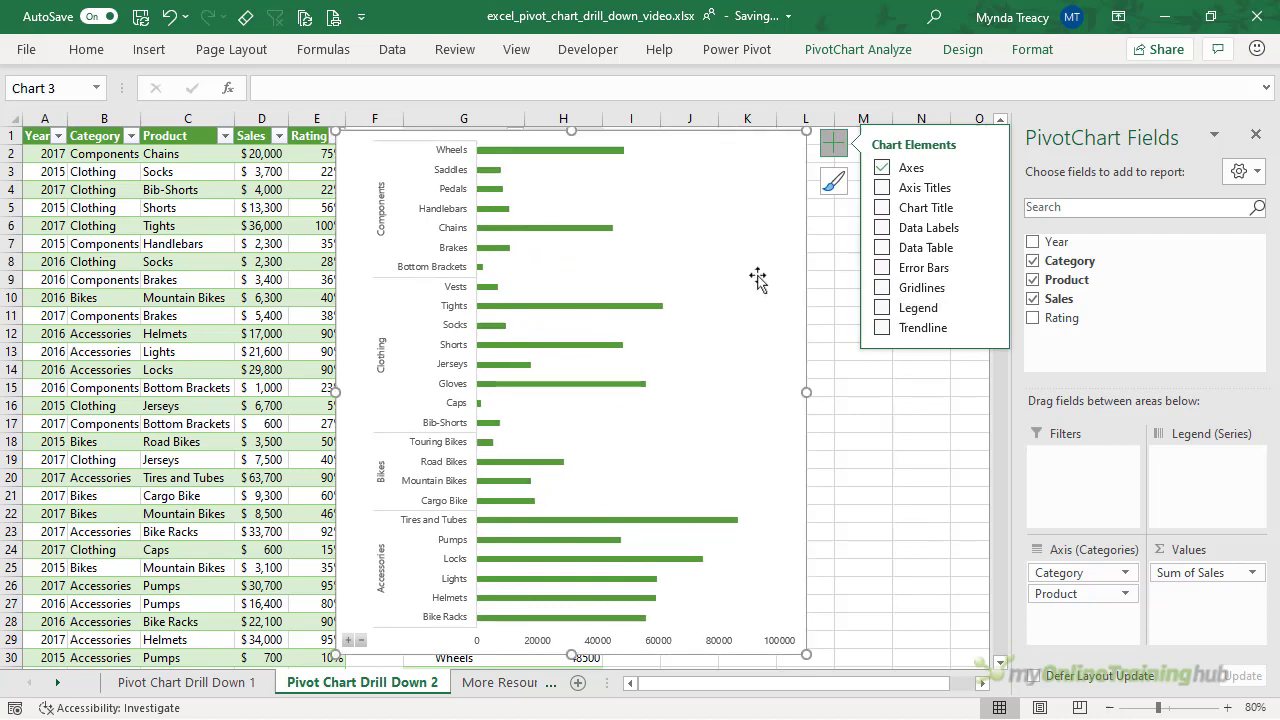
- Set the gap width of the PivotChart's sales bars to 50%
click(587, 229)
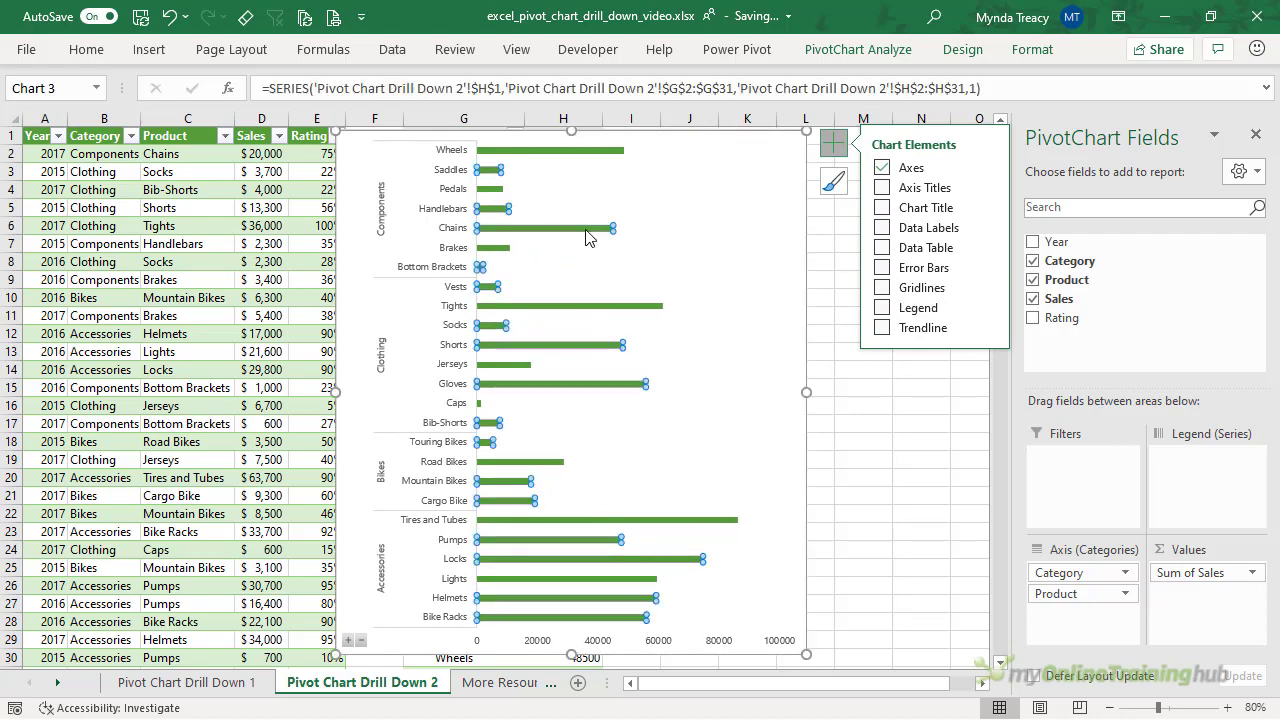
key(ctrl+1)
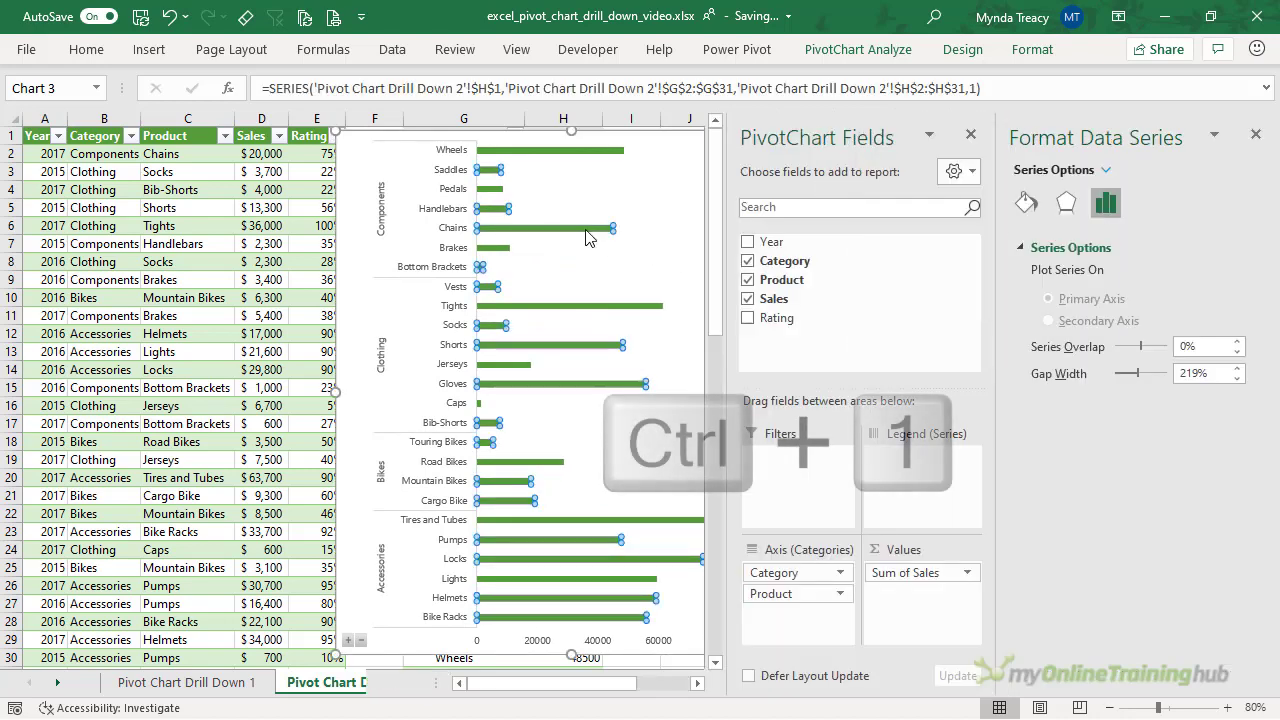
drag(1220, 373, 1150, 387)
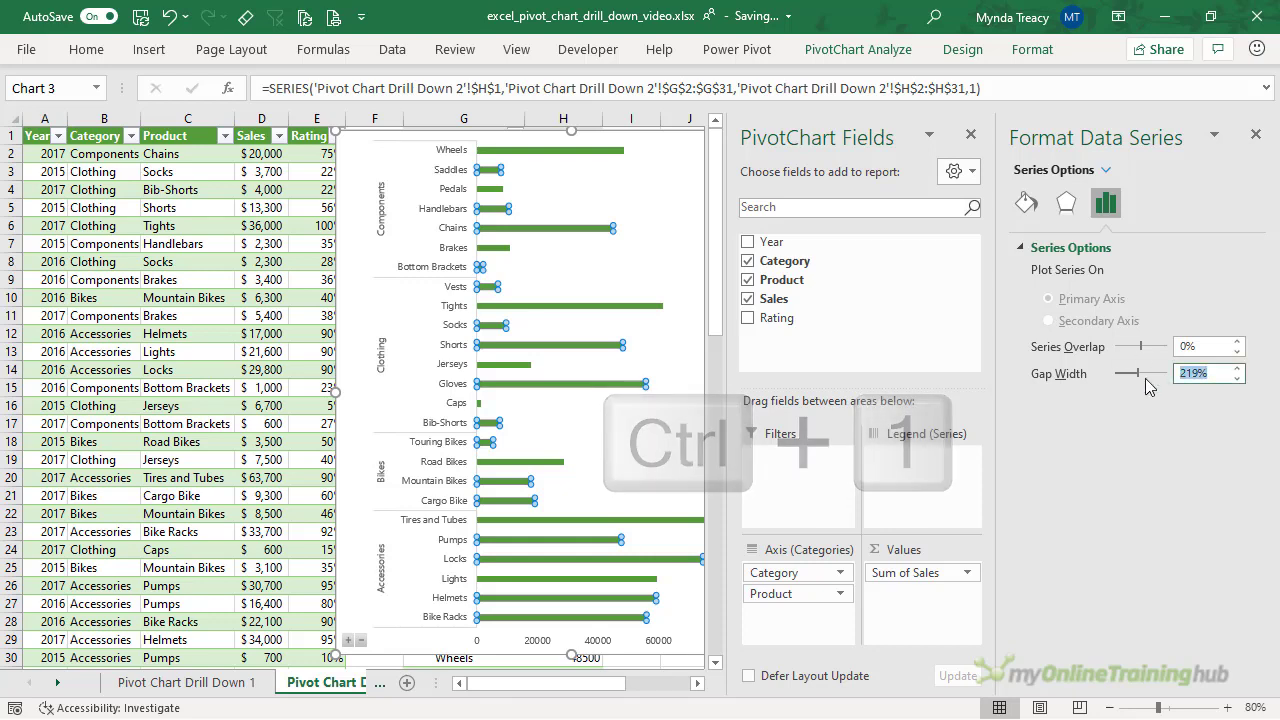
text(50)
key(Return)
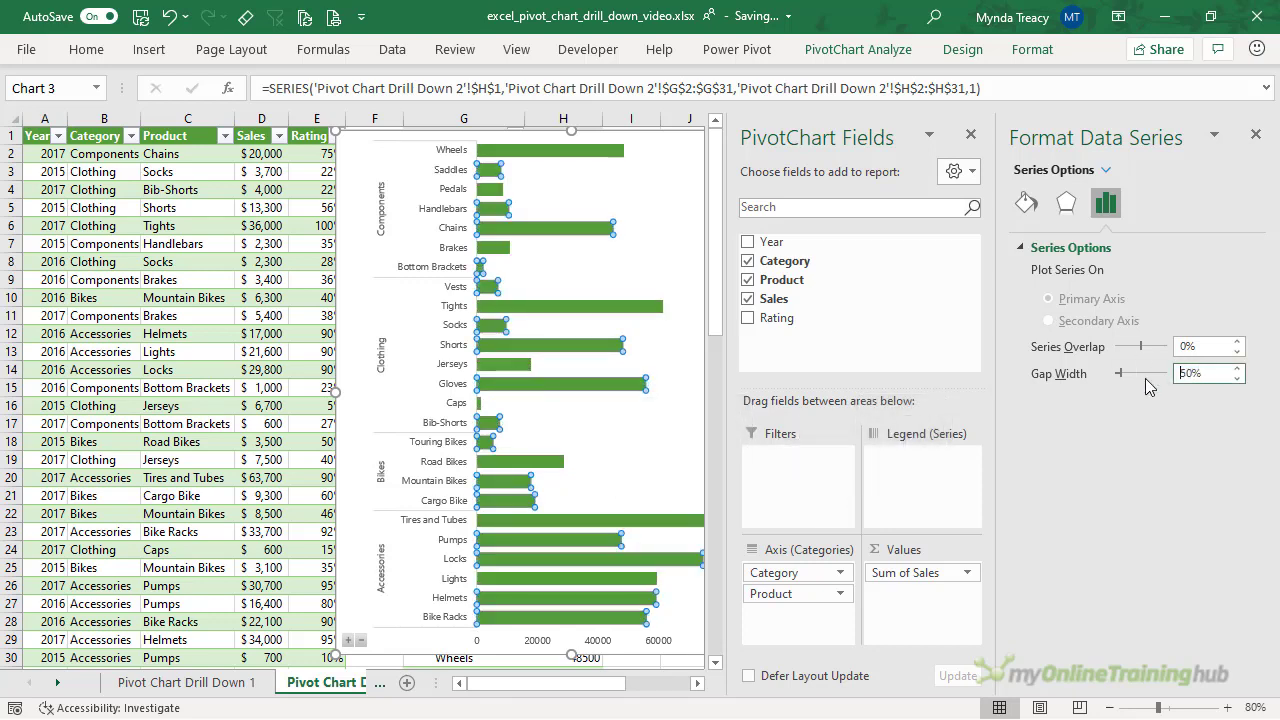
click(1258, 139)
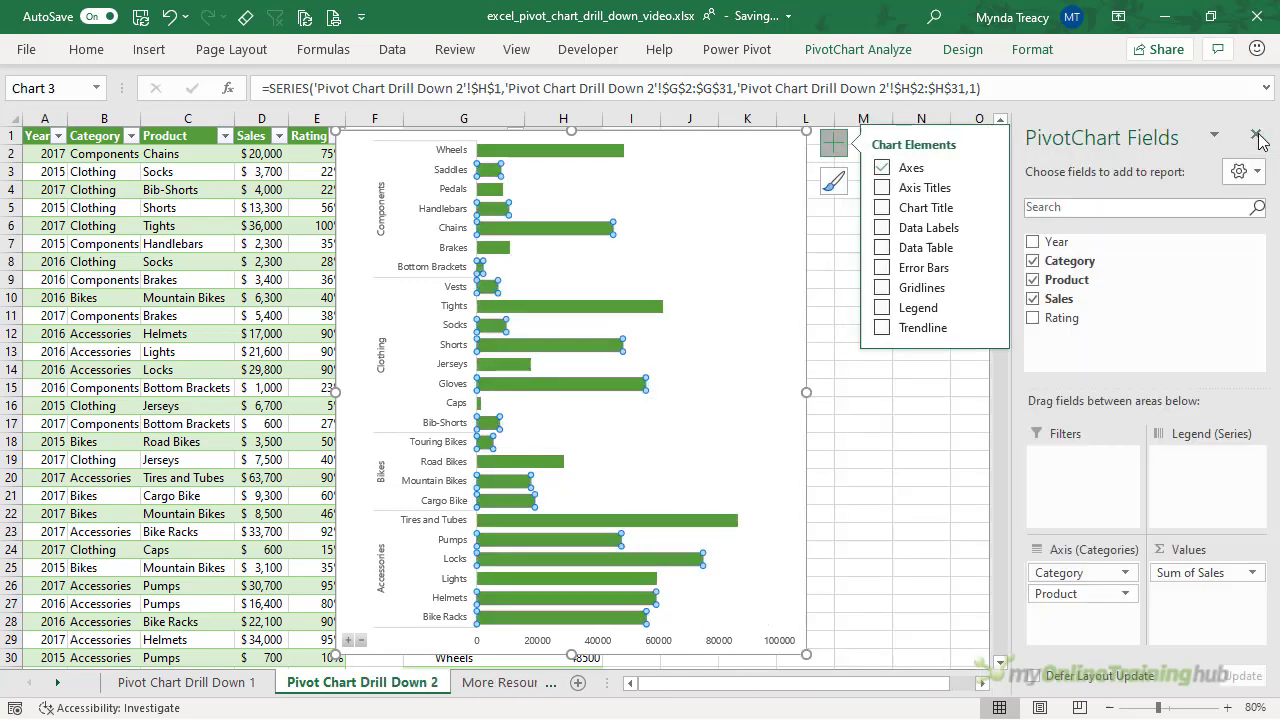
click(345, 448)
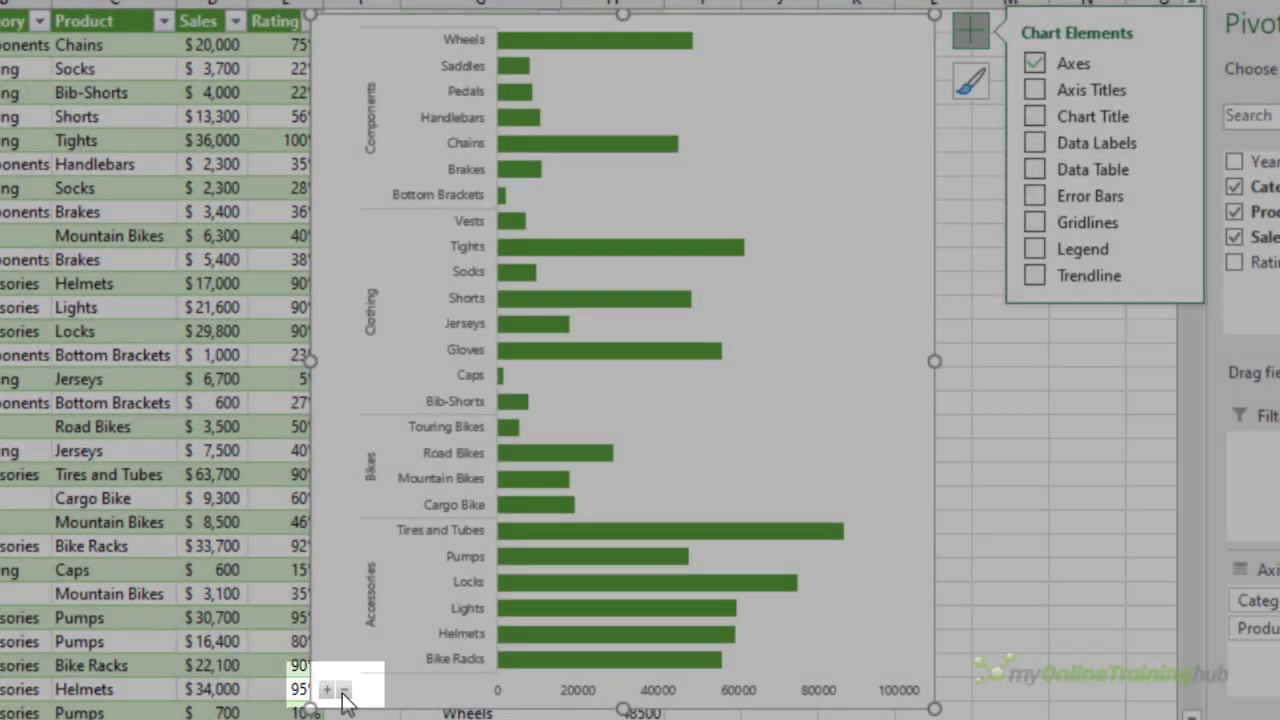
- Collapse the entire PivotChart to category level and expand it again to the product level
click(343, 691)
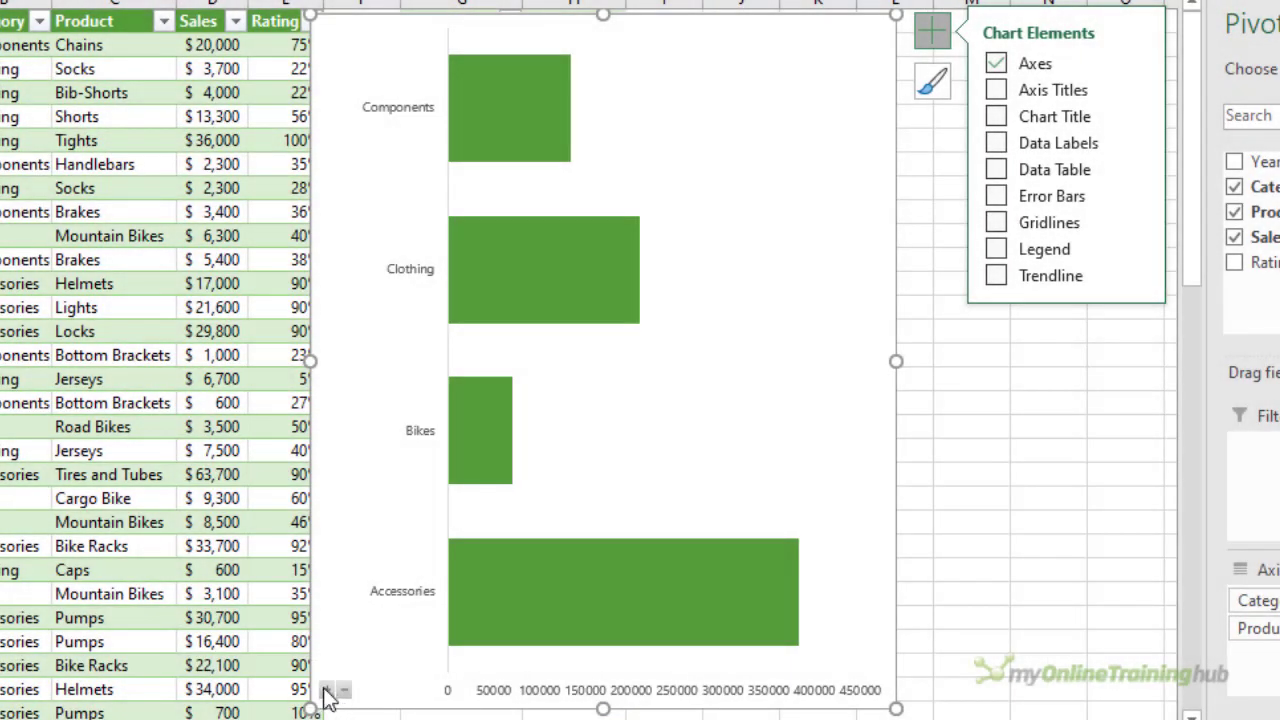
click(327, 690)
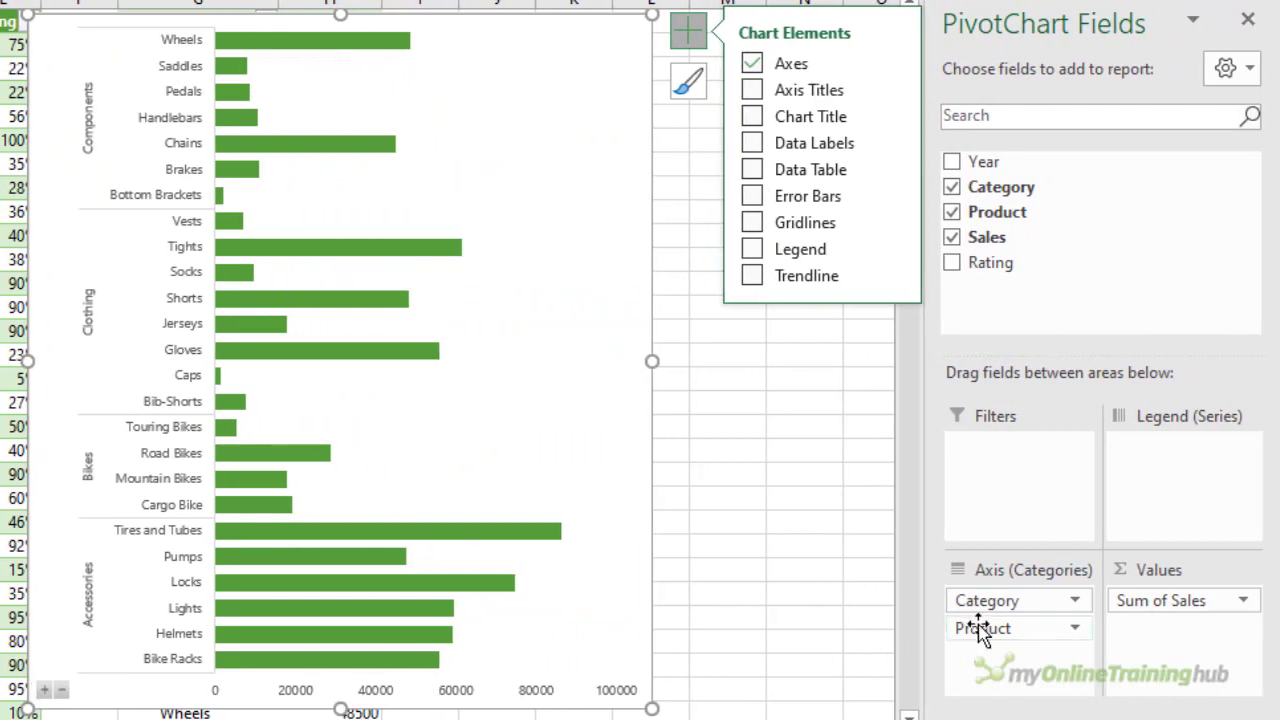
- Remove Product from the PivotChart's axis categories and show Year as the detail field beneath Category
drag(979, 624, 820, 659)
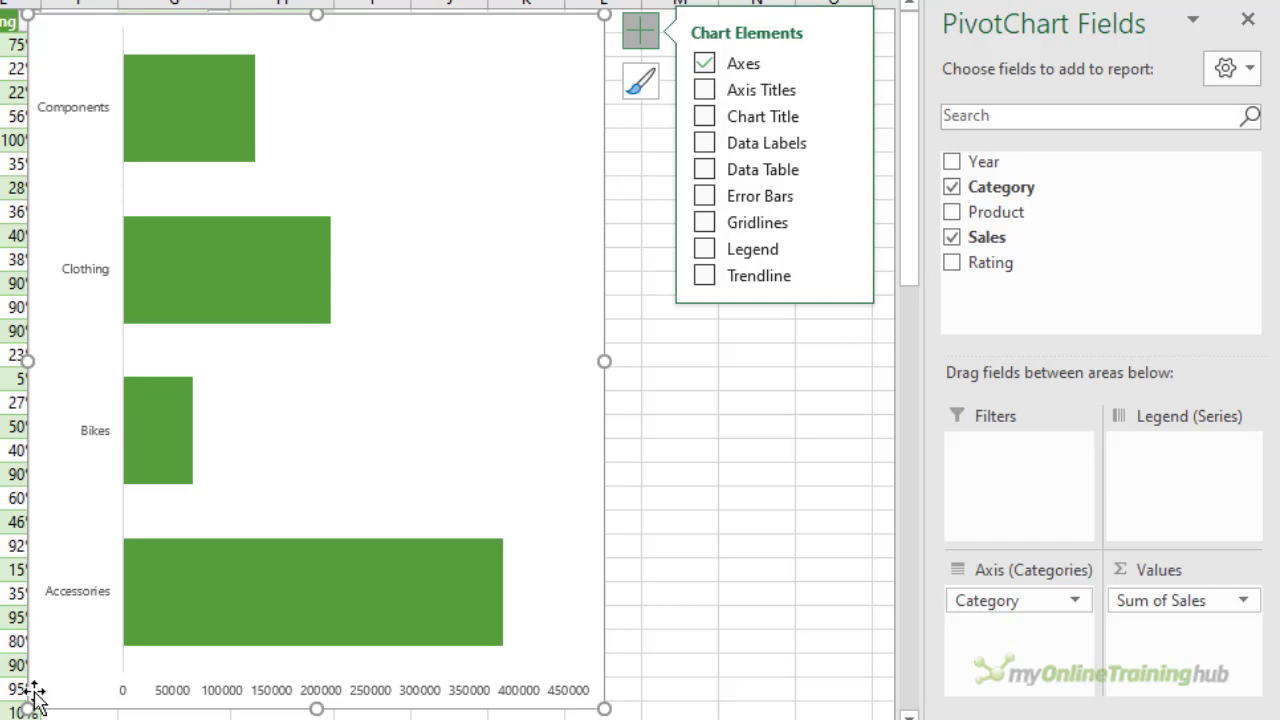
click(86, 602)
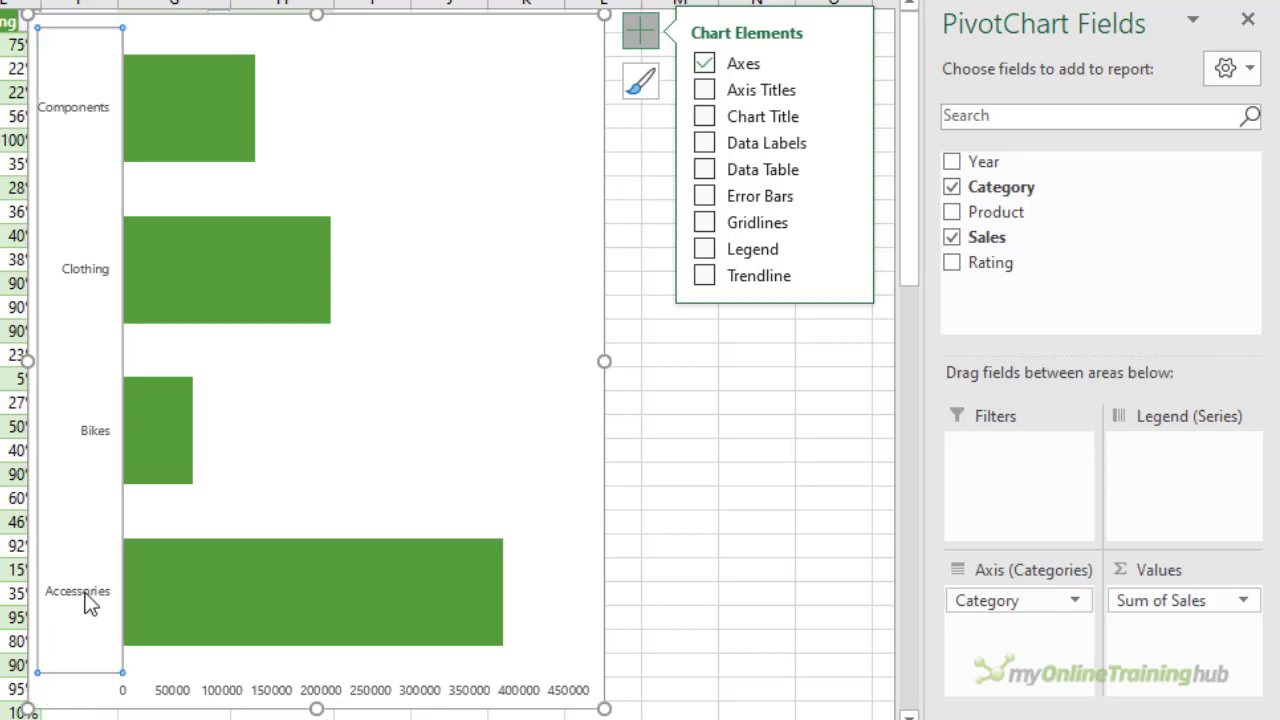
double_click(87, 431)
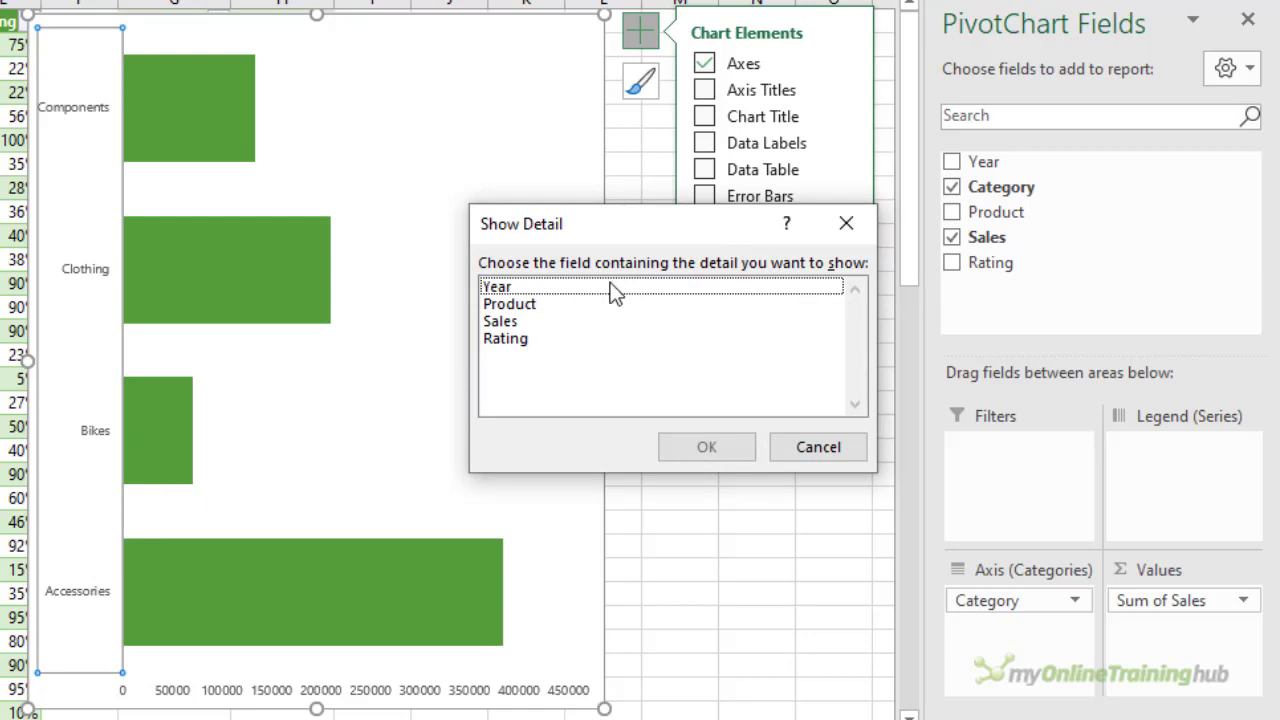
click(512, 291)
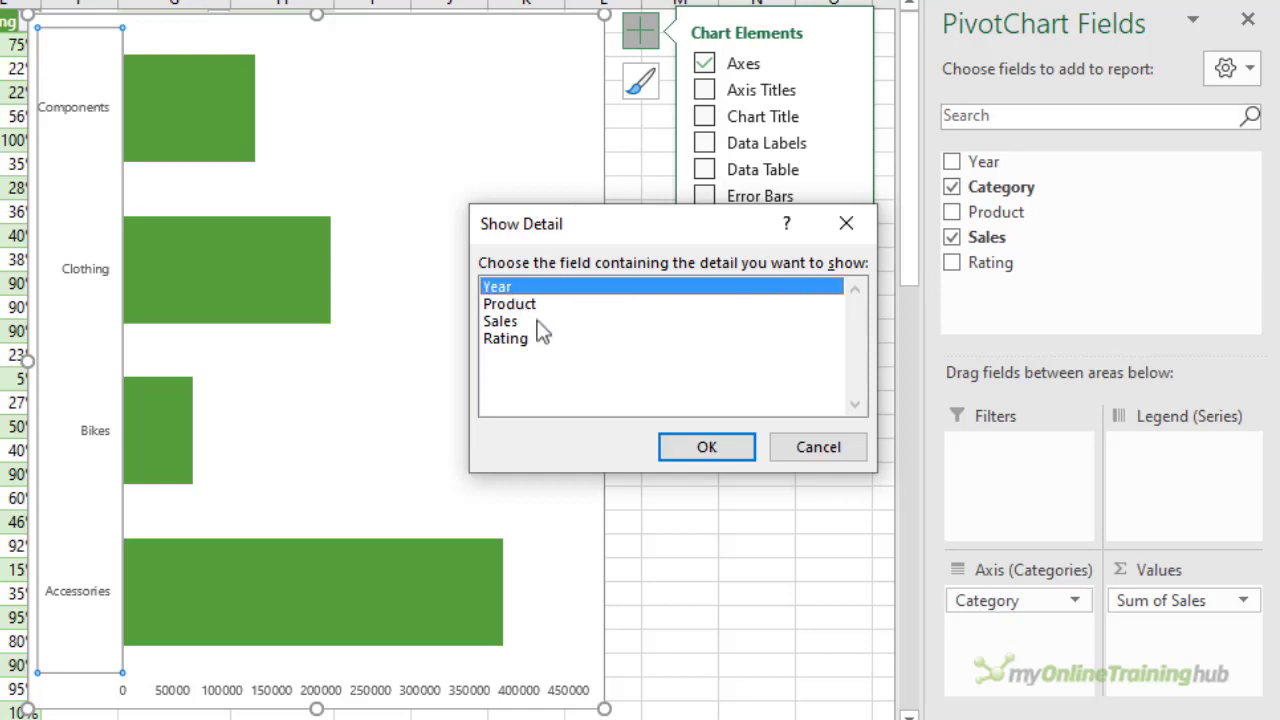
click(669, 443)
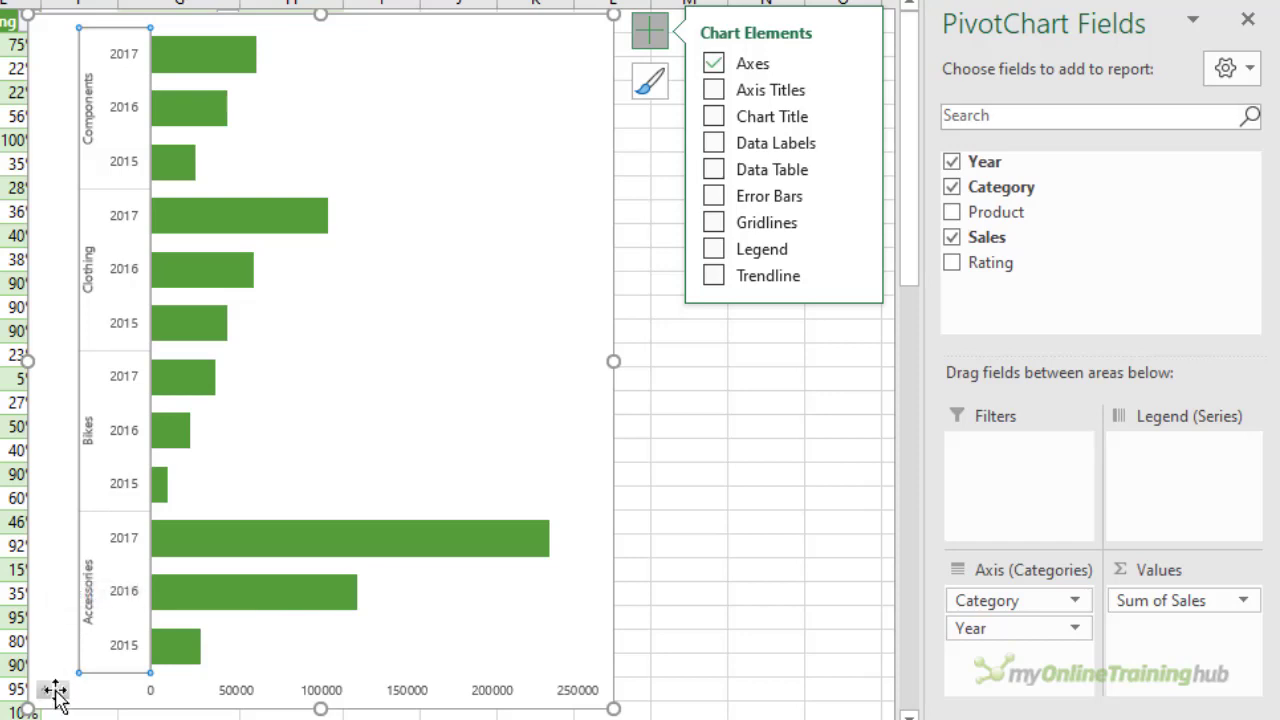
- Collapse the entire Category field to hide the years and expand it again to the year level
right_click(120, 495)
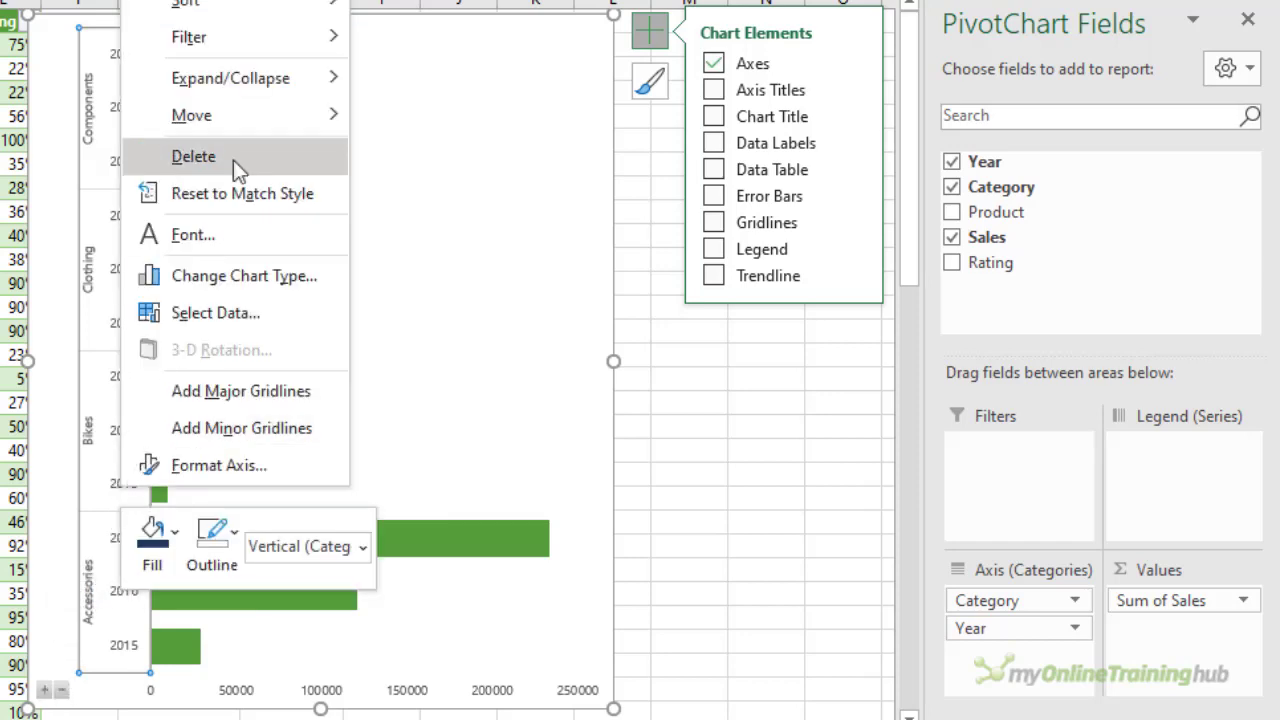
mouse_move(258, 88)
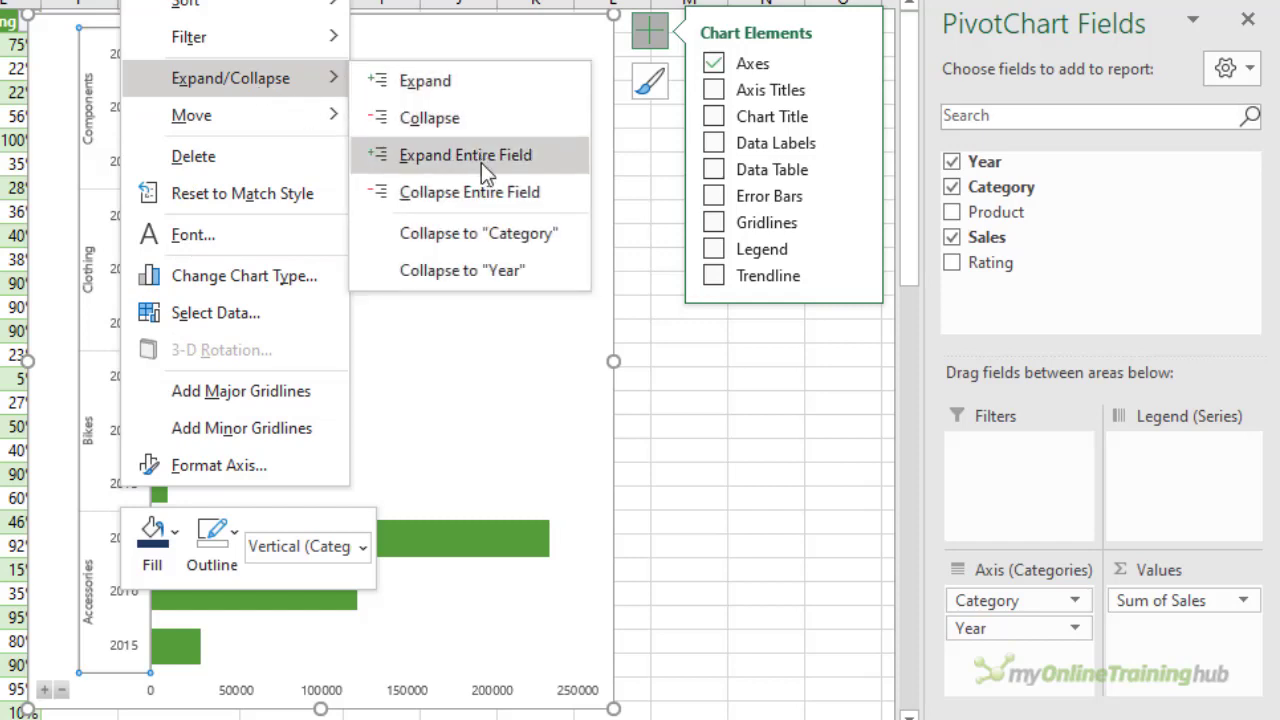
click(485, 190)
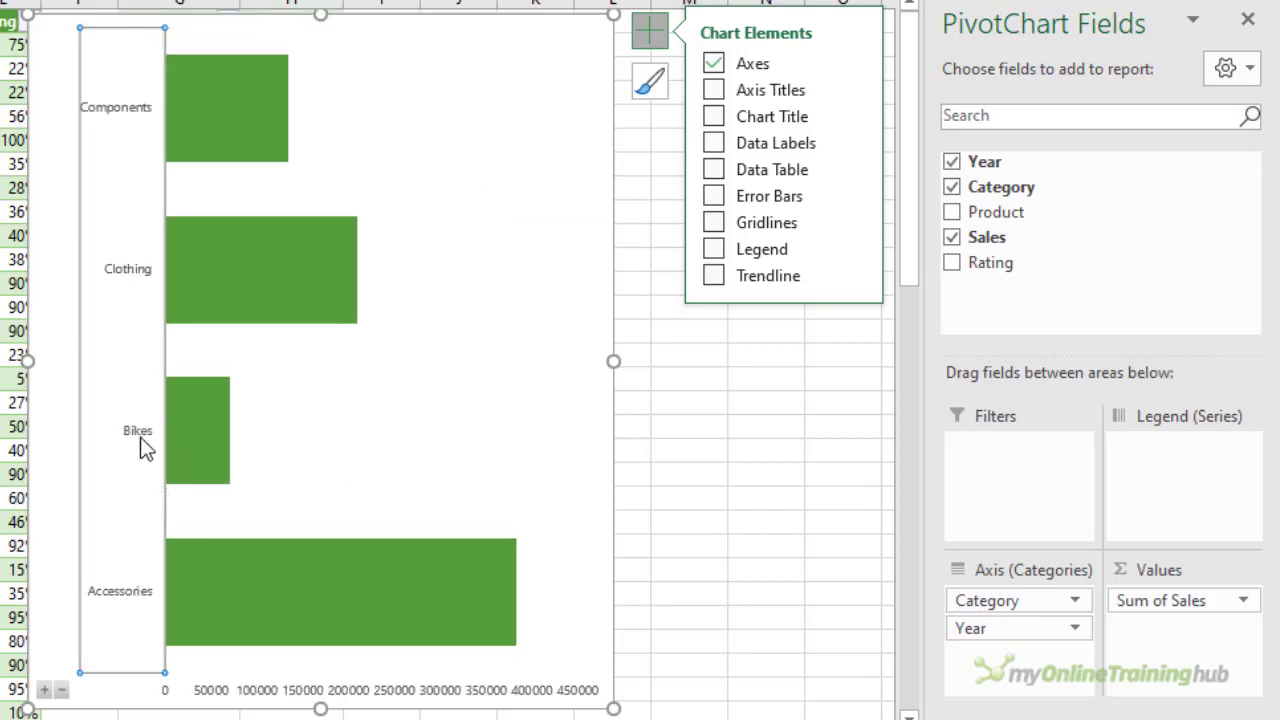
key(ctrl+z)
click(61, 690)
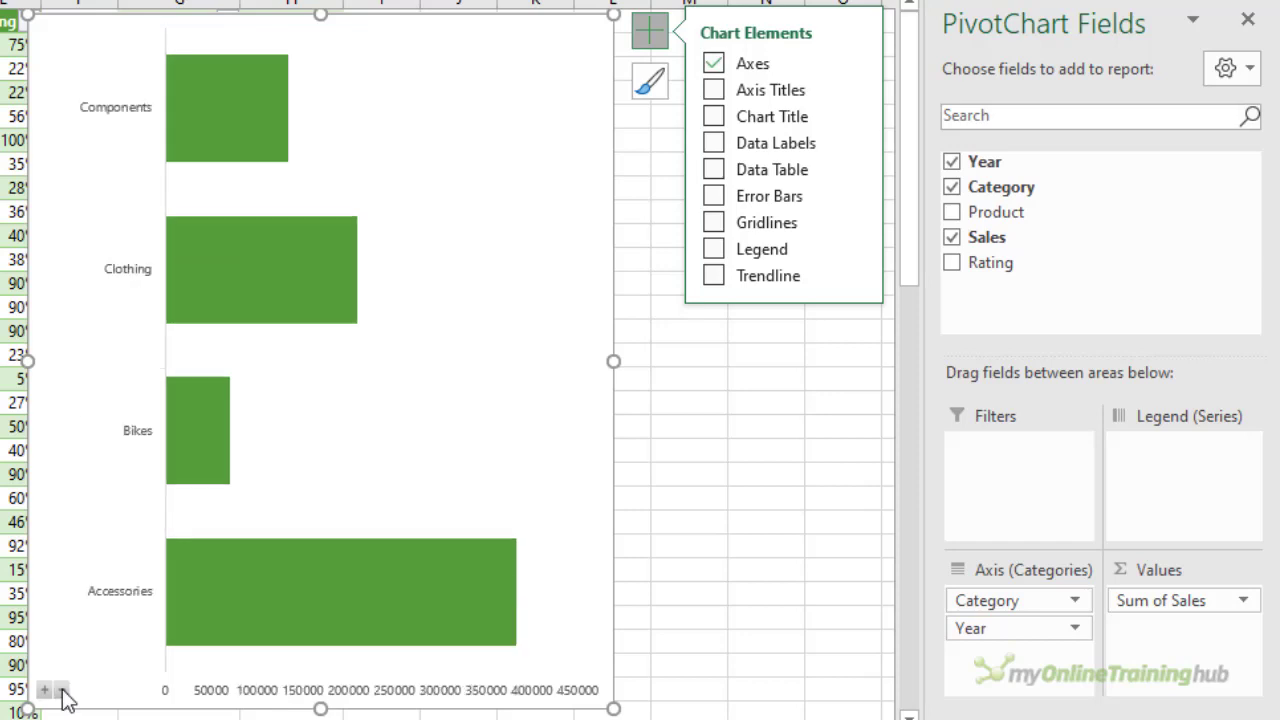
click(44, 691)
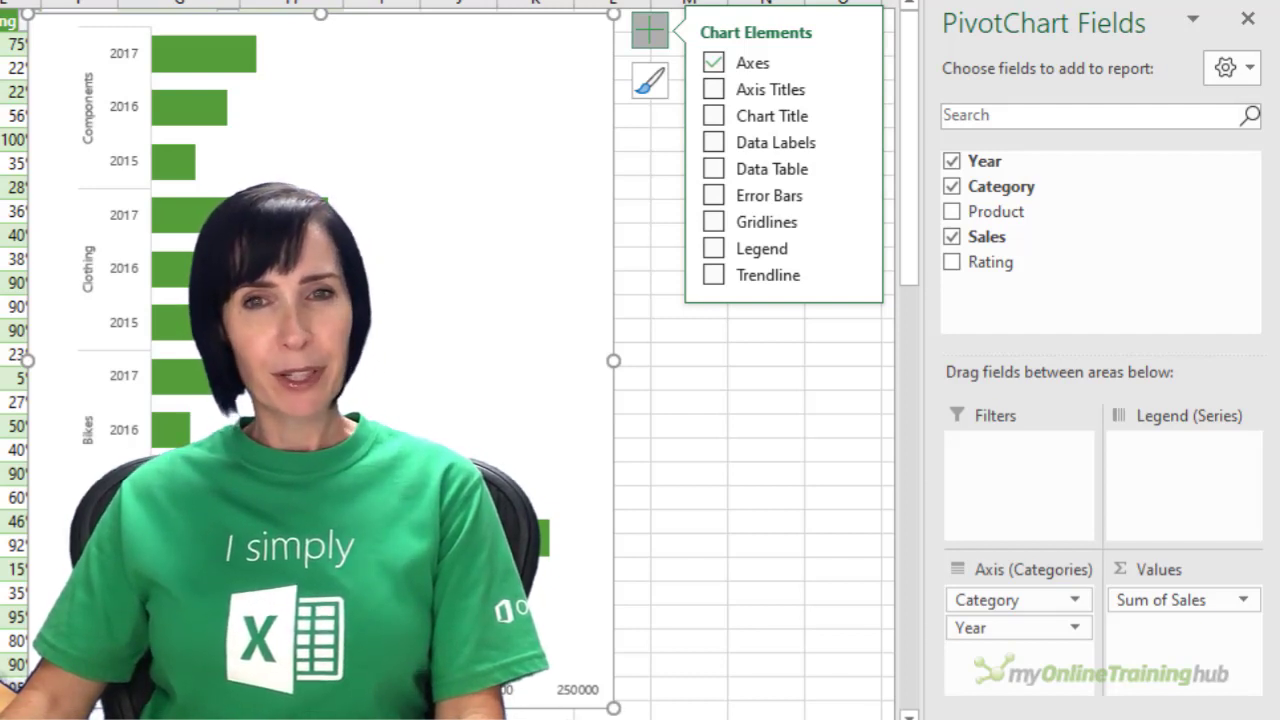
drag(1018, 627, 980, 560)
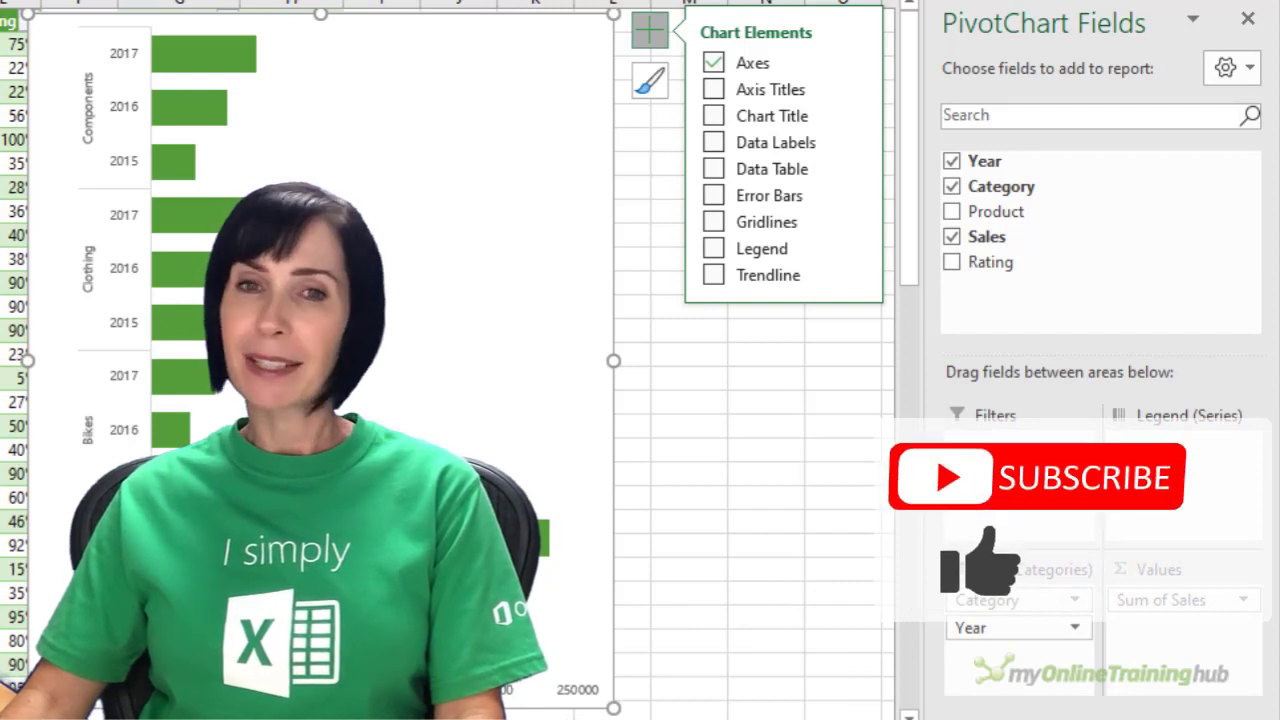